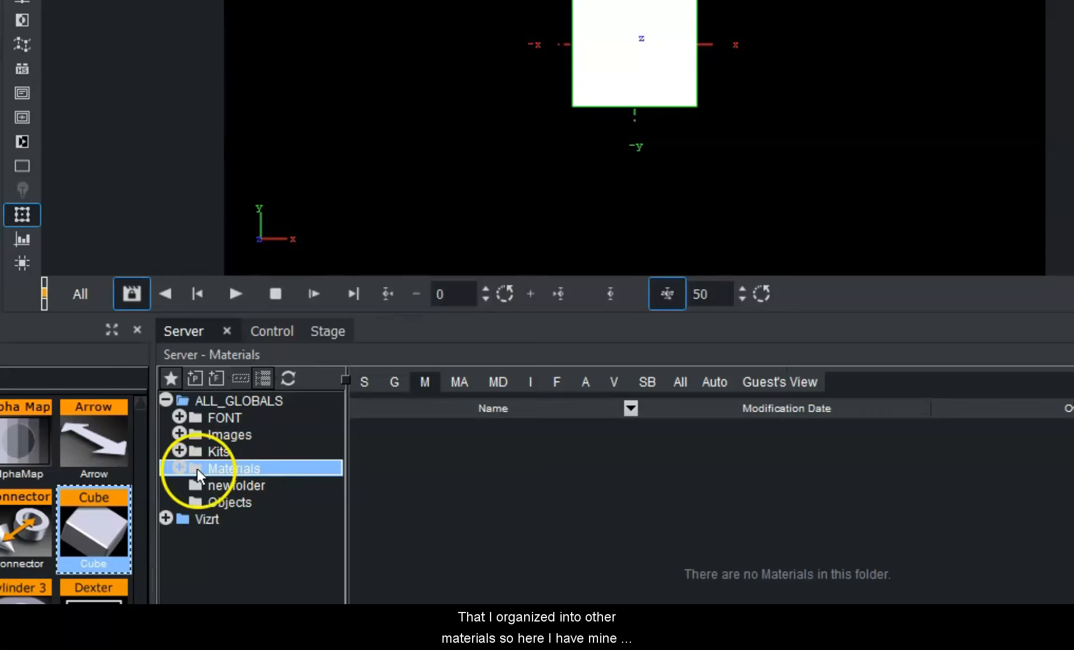
Browse the Blue, Bright, Dull and Greens subfolders of the Materials folder to examine the available materials
left_click(179, 469)
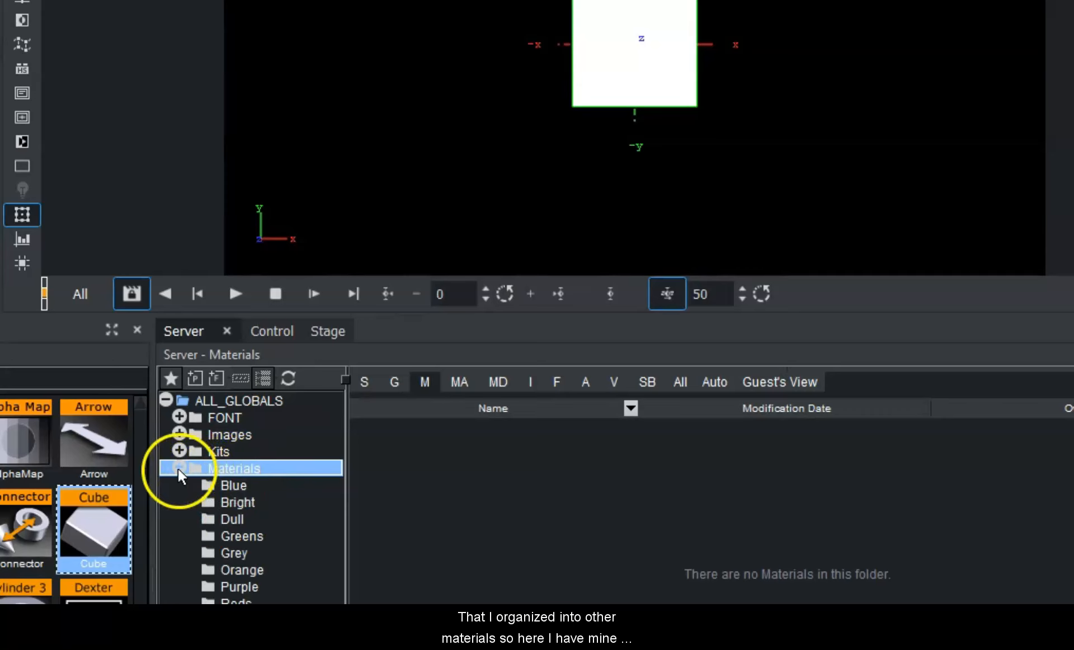
left_click(240, 484)
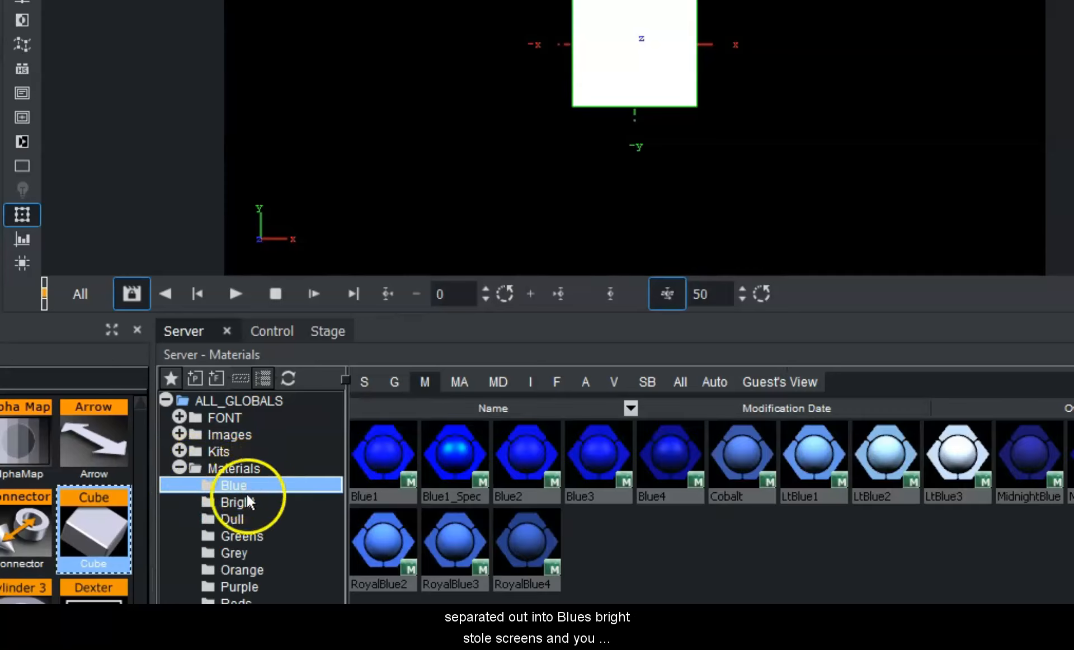
left_click(242, 503)
left_click(241, 518)
left_click(258, 535)
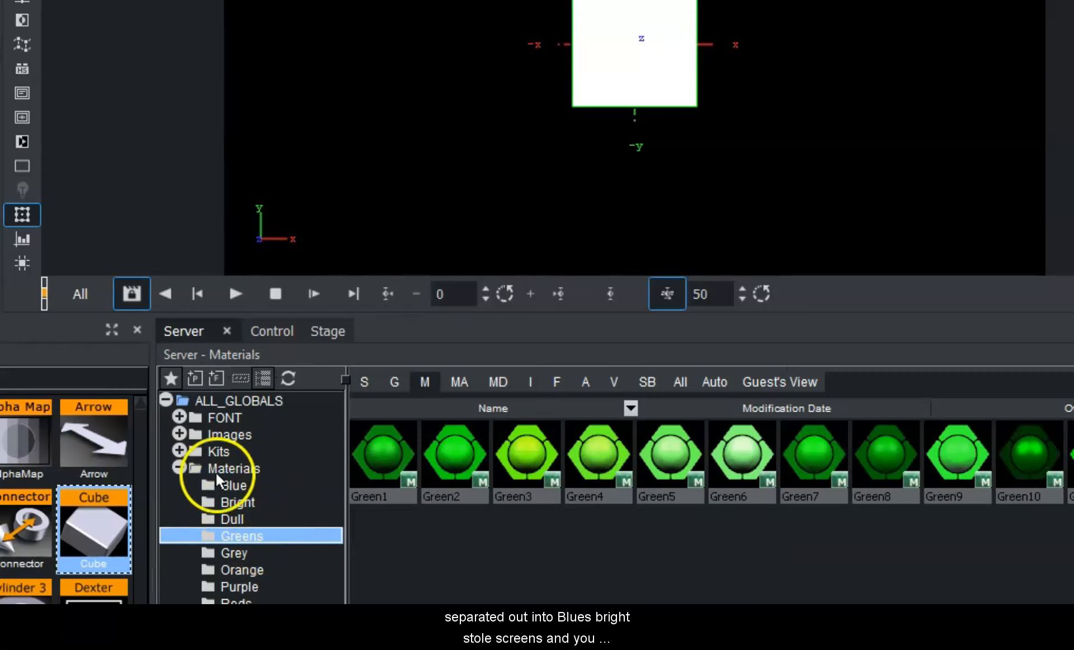
left_click(177, 467)
left_click(178, 468)
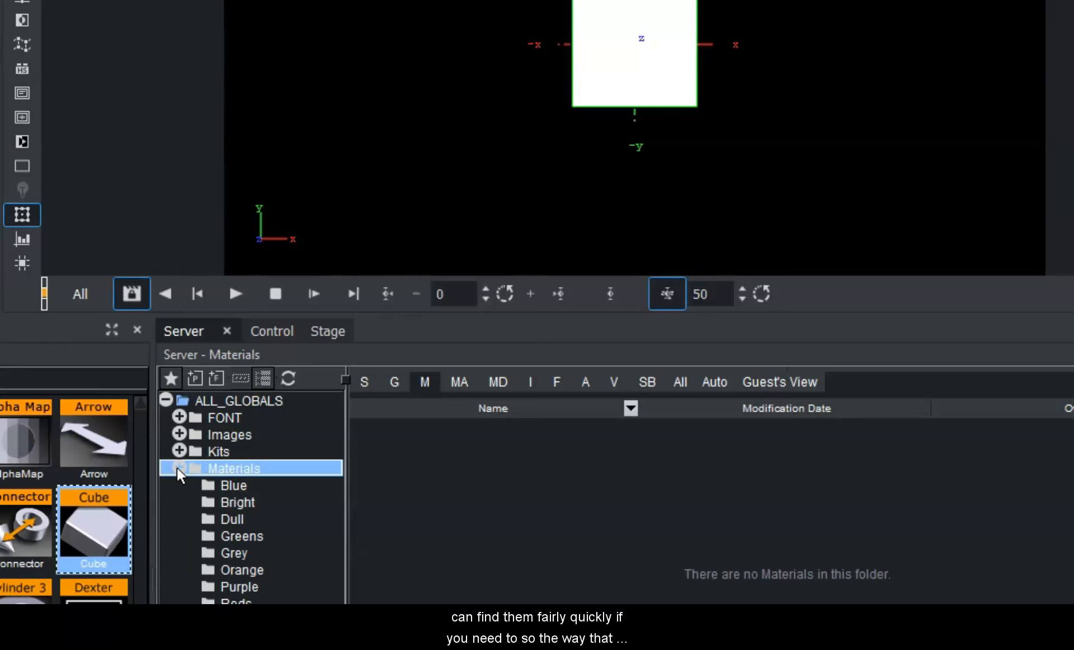
Apply the Blue1 material from the Blue materials folder to the Cube container
left_click(247, 484)
left_click_drag(393, 461, 155, 223)
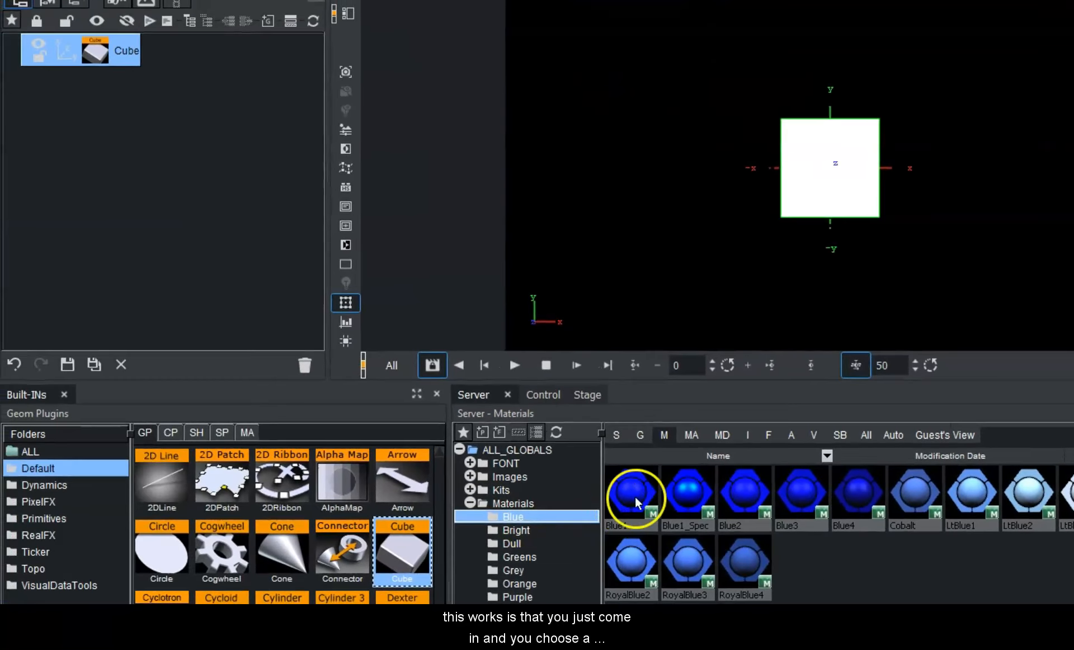
left_click_drag(450, 310, 125, 48)
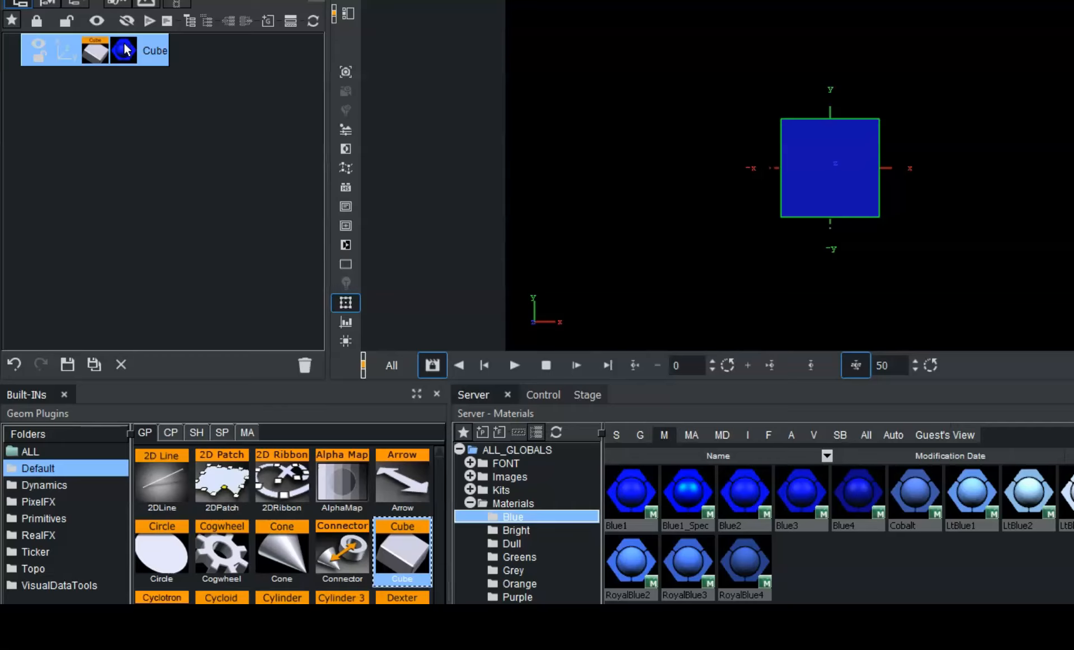
Delete the blue material from the Cube container in the scene tree
left_click(124, 51)
left_click_drag(123, 51, 305, 366)
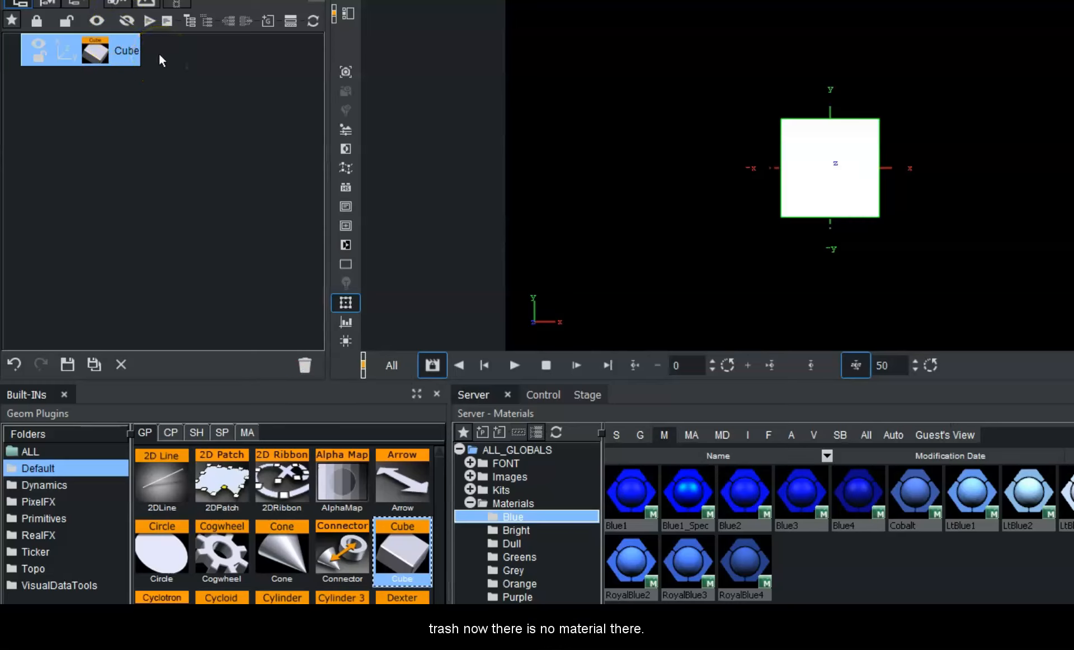
left_click(273, 186)
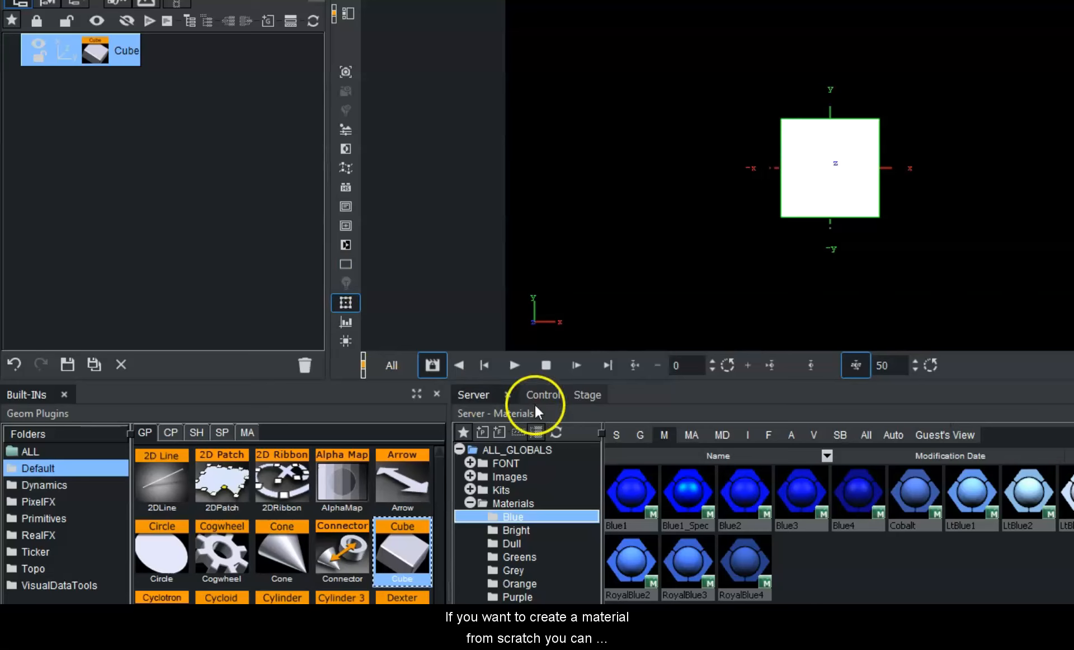
Create a new material named "purple" in the ALL_GLOBALS folder
left_click(549, 451)
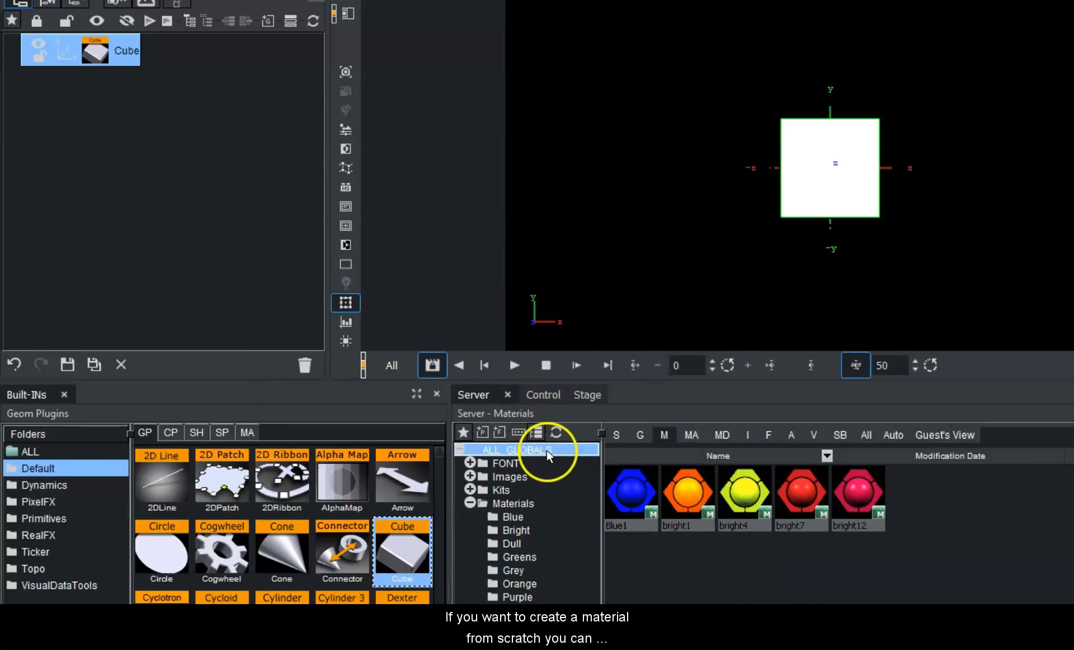
right_click(945, 522)
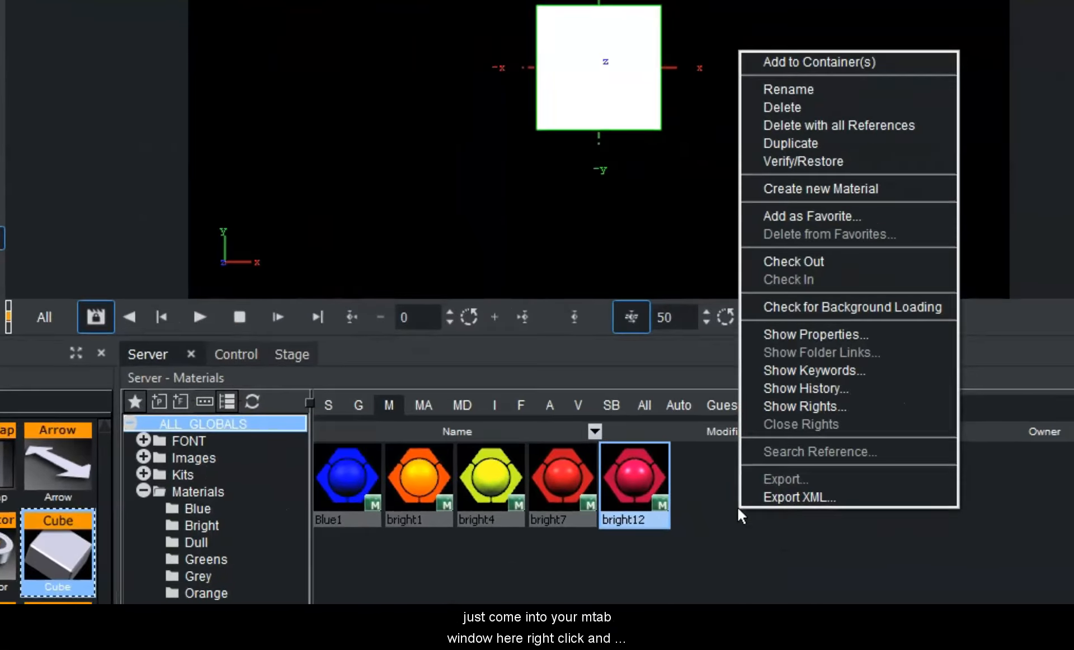
left_click(790, 185)
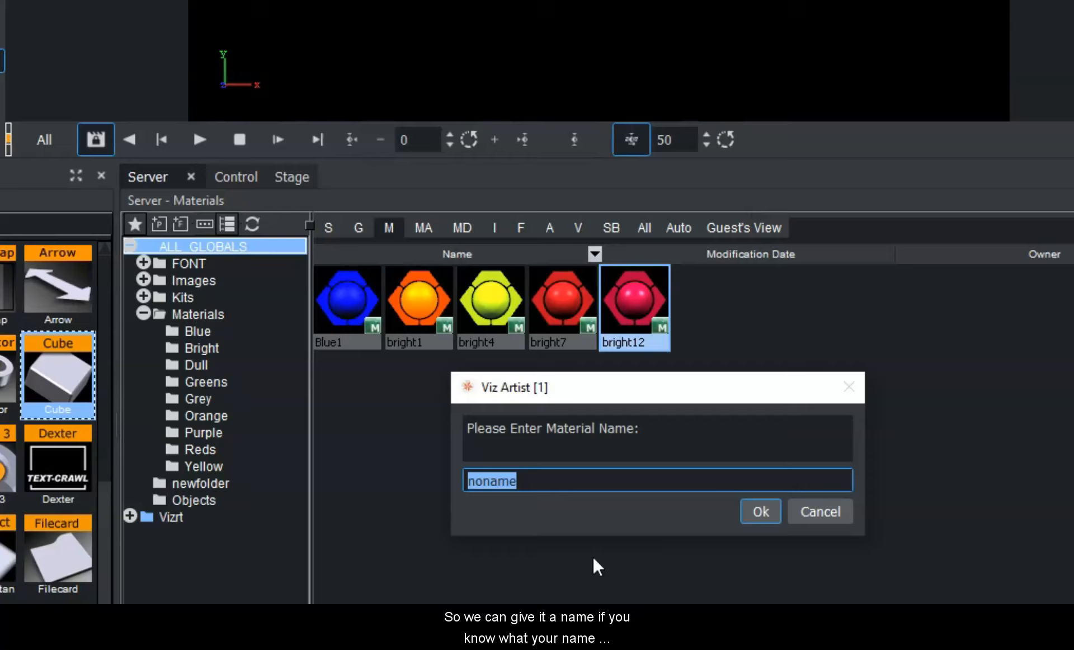
type("purple")
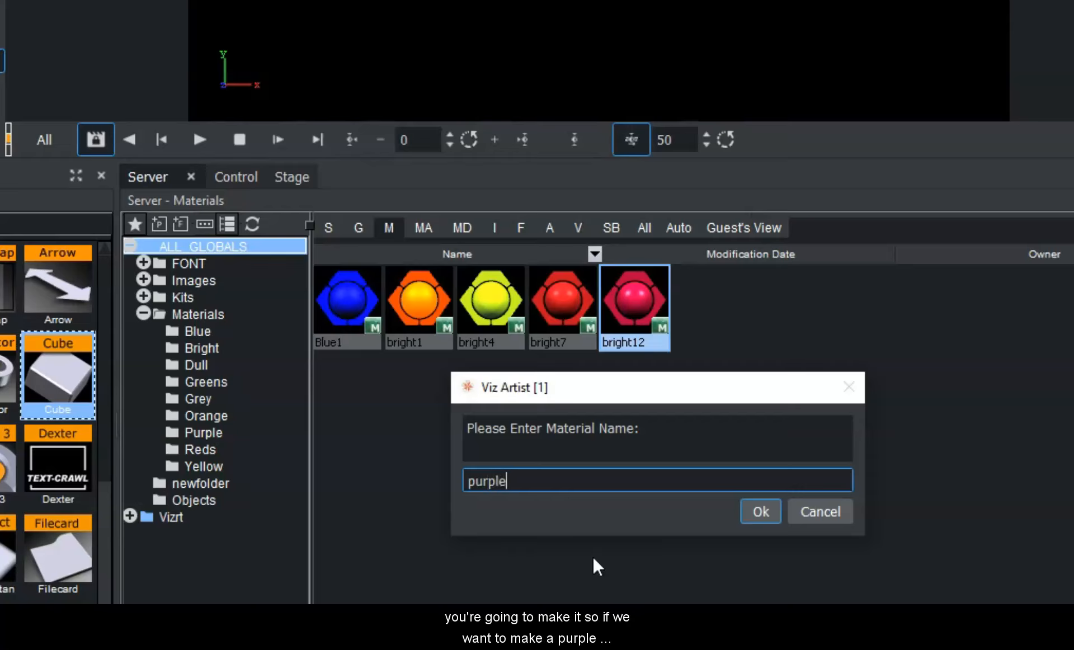
key("Return")
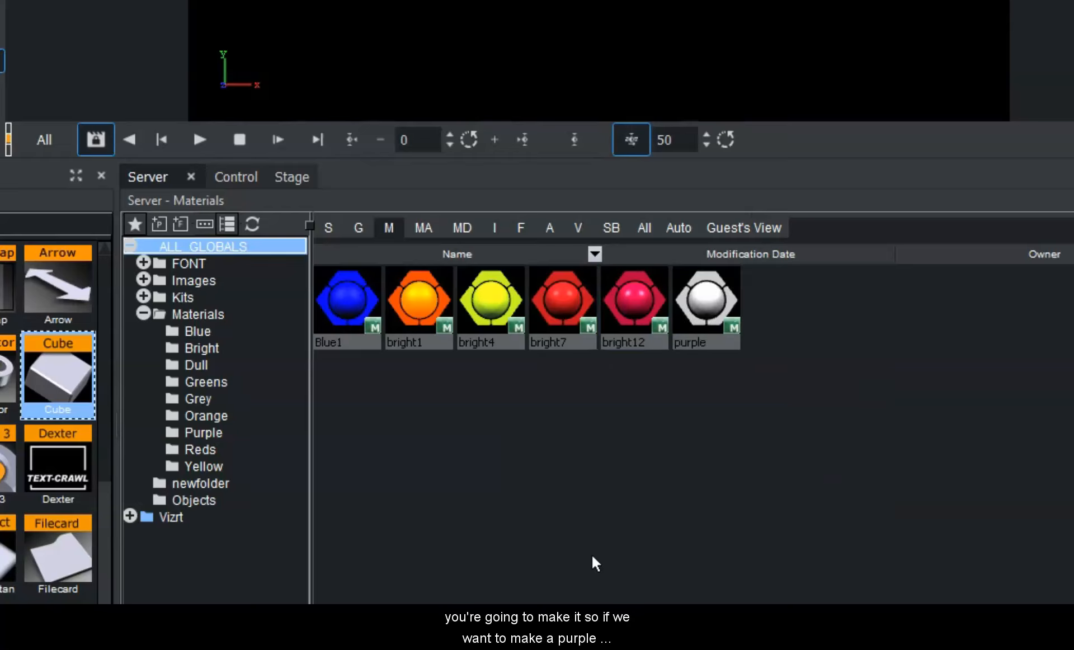
Open the purple material for editing, review its four color bases and set its diffuse color to RGB 59, 0, 110
double_click(700, 300)
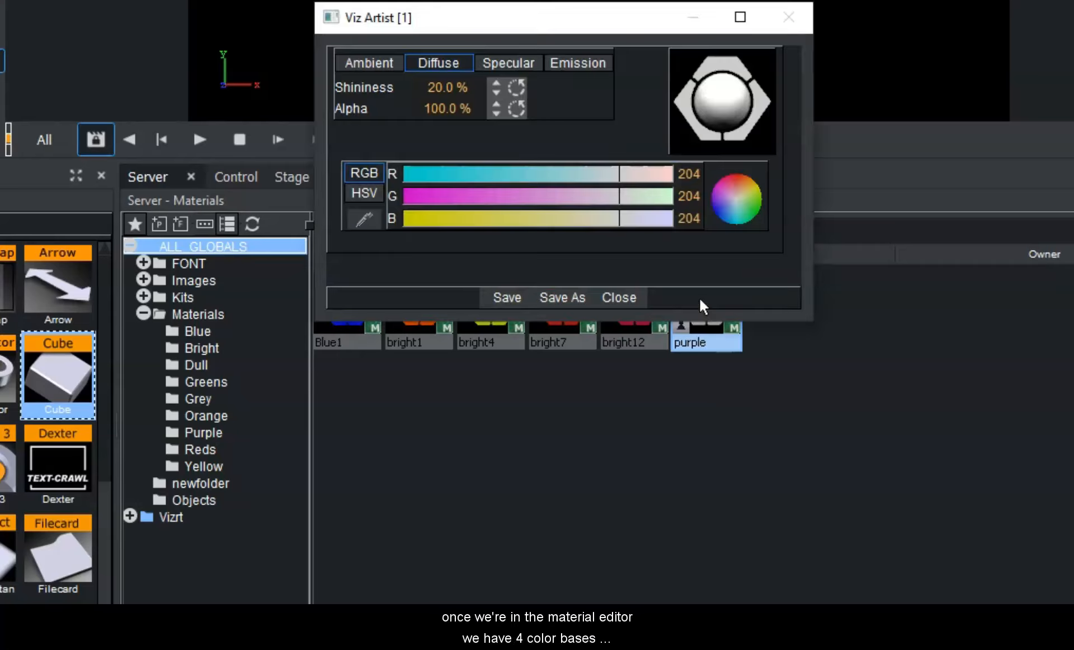
left_click(375, 63)
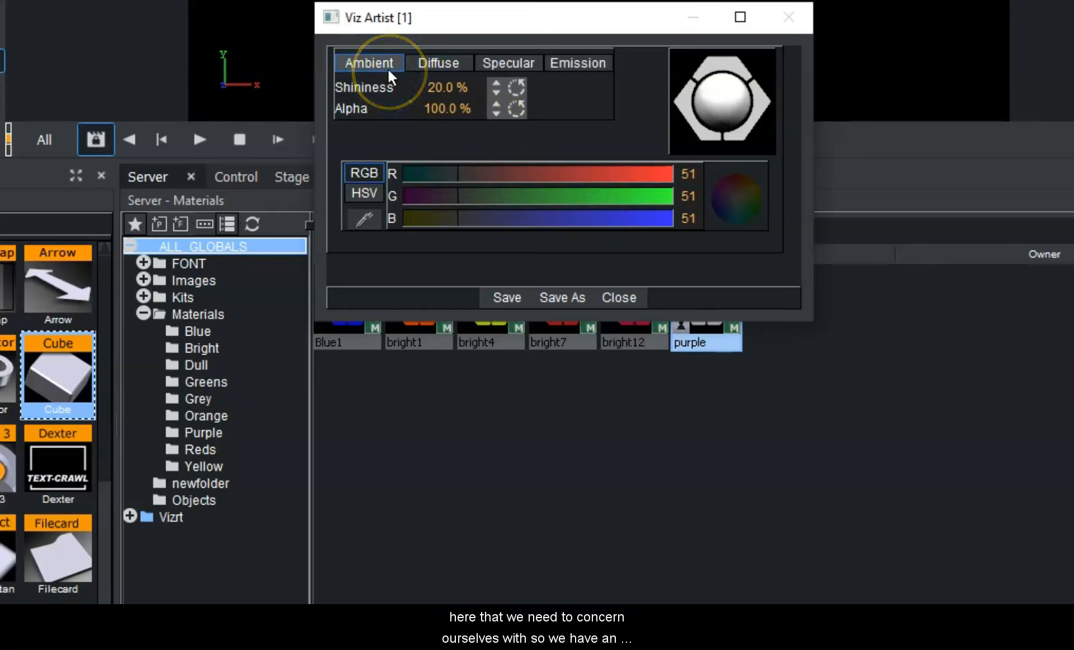
left_click(445, 62)
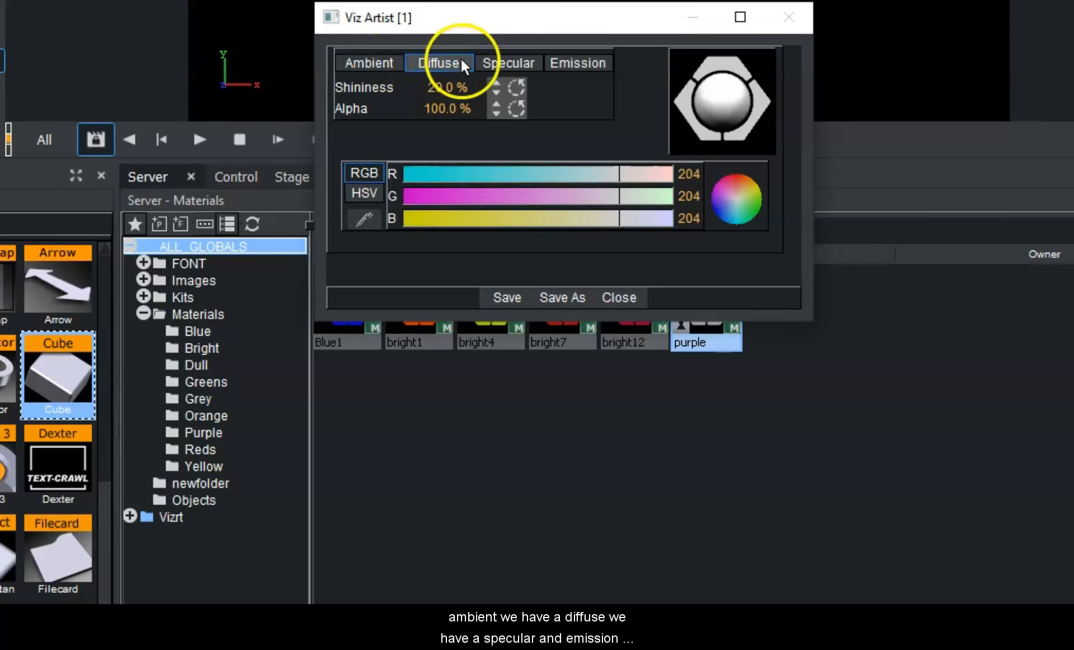
left_click(492, 61)
left_click(551, 61)
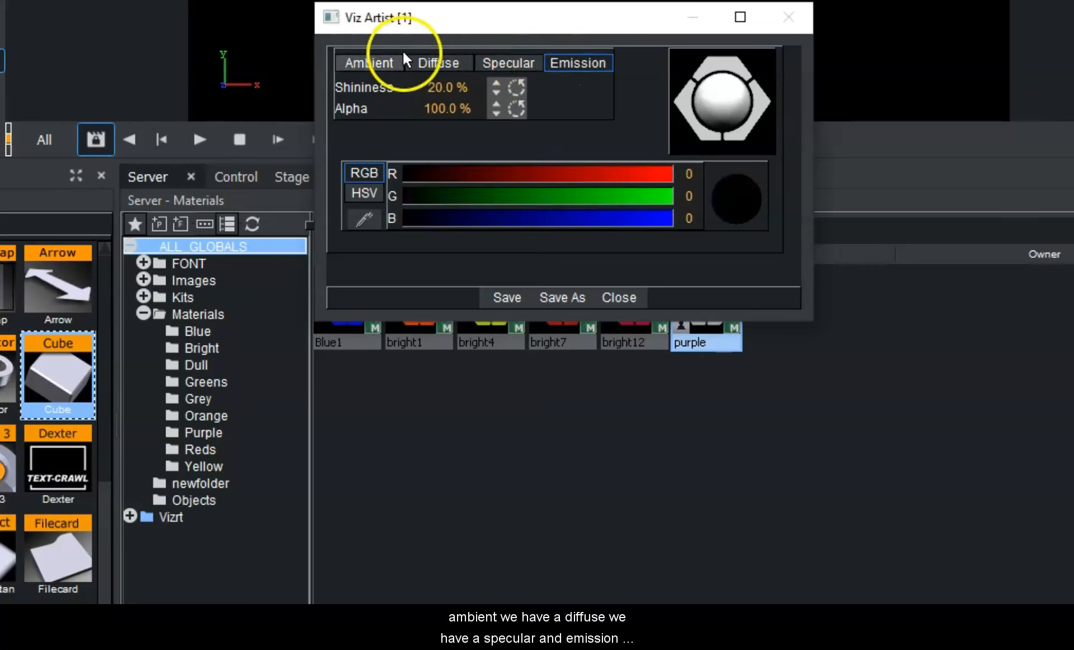
left_click(436, 58)
left_click(446, 200)
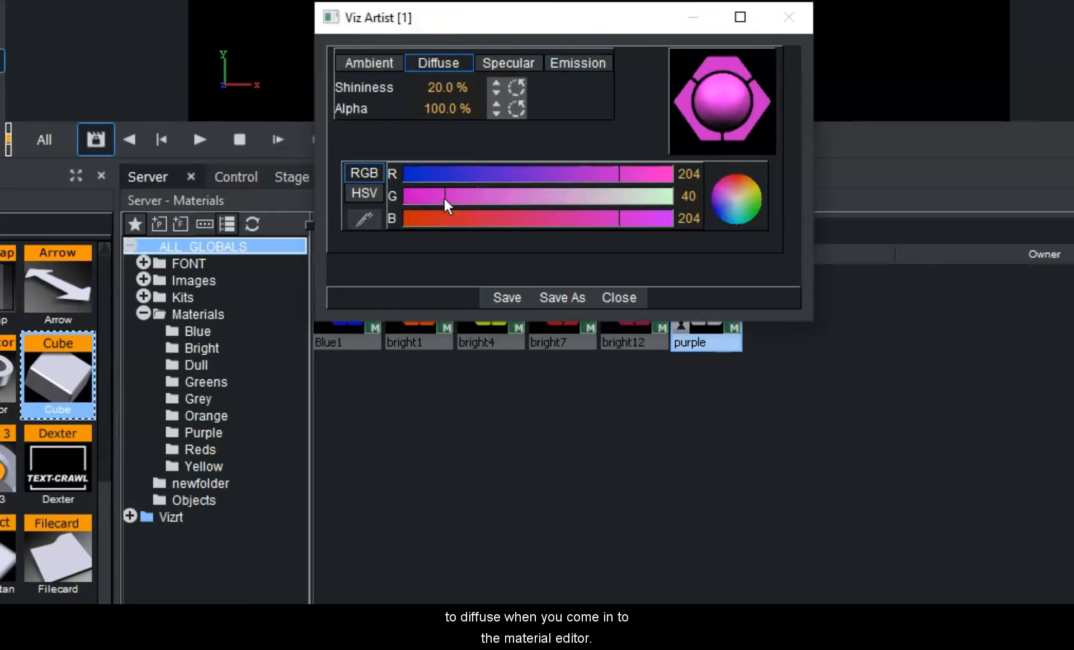
left_click_drag(448, 175, 434, 174)
left_click_drag(447, 217, 546, 218)
left_click_drag(607, 170, 413, 196)
mouse_move(501, 222)
left_mouse_down()
mouse_move(547, 216)
mouse_move(520, 228)
left_mouse_up()
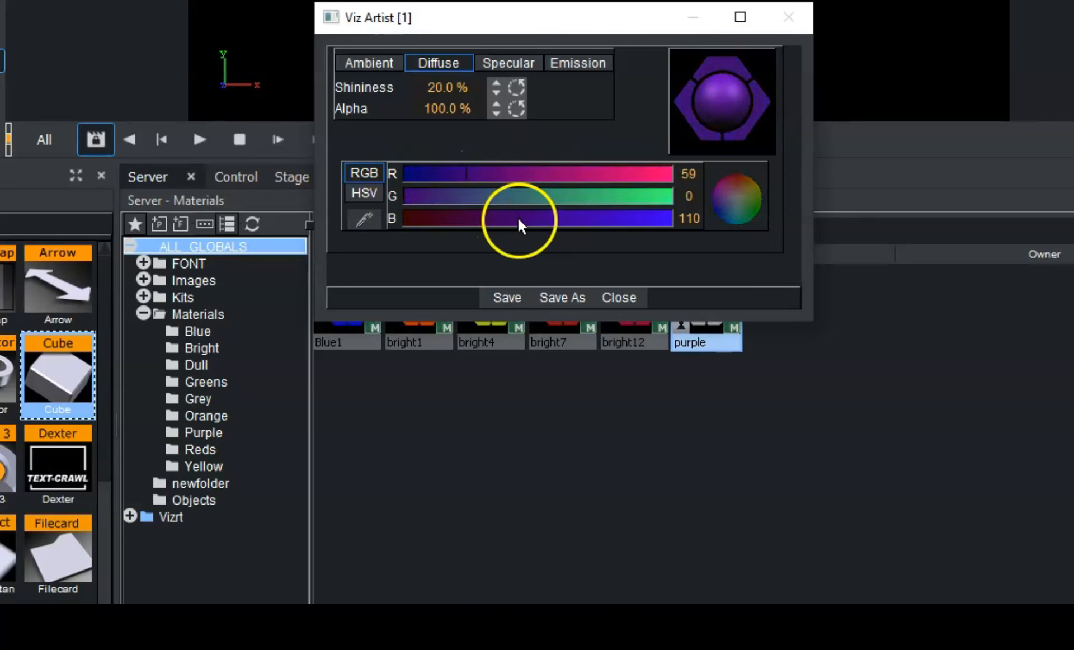
Set the purple material's ambient color to red 79 and green 16, and its specular color to red 144 and green 99
left_click(382, 66)
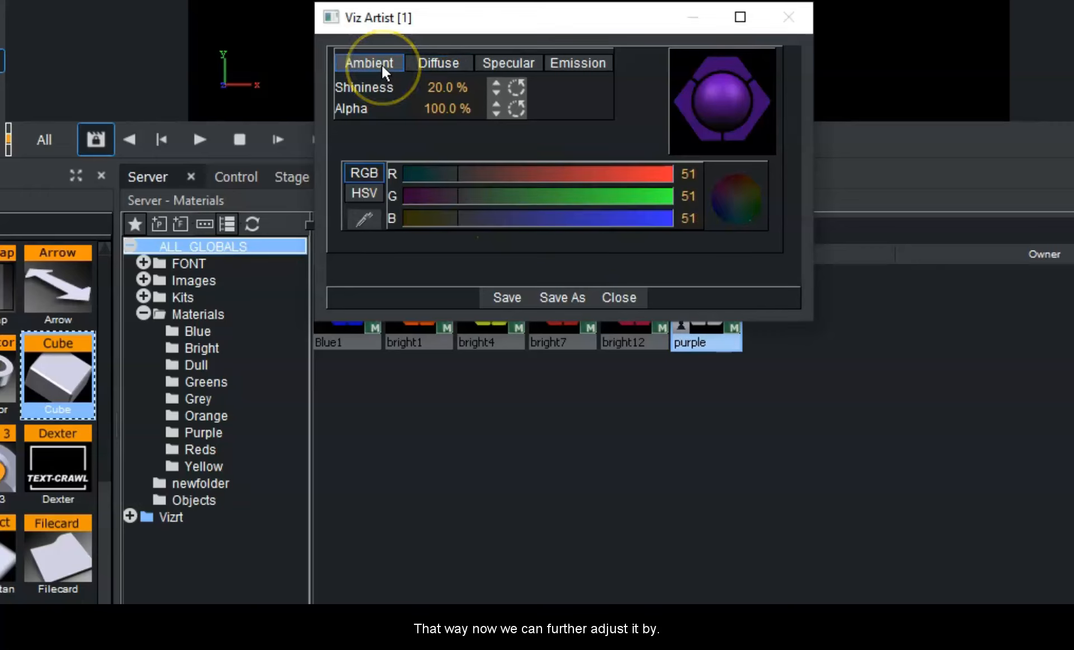
left_click_drag(462, 173, 419, 201)
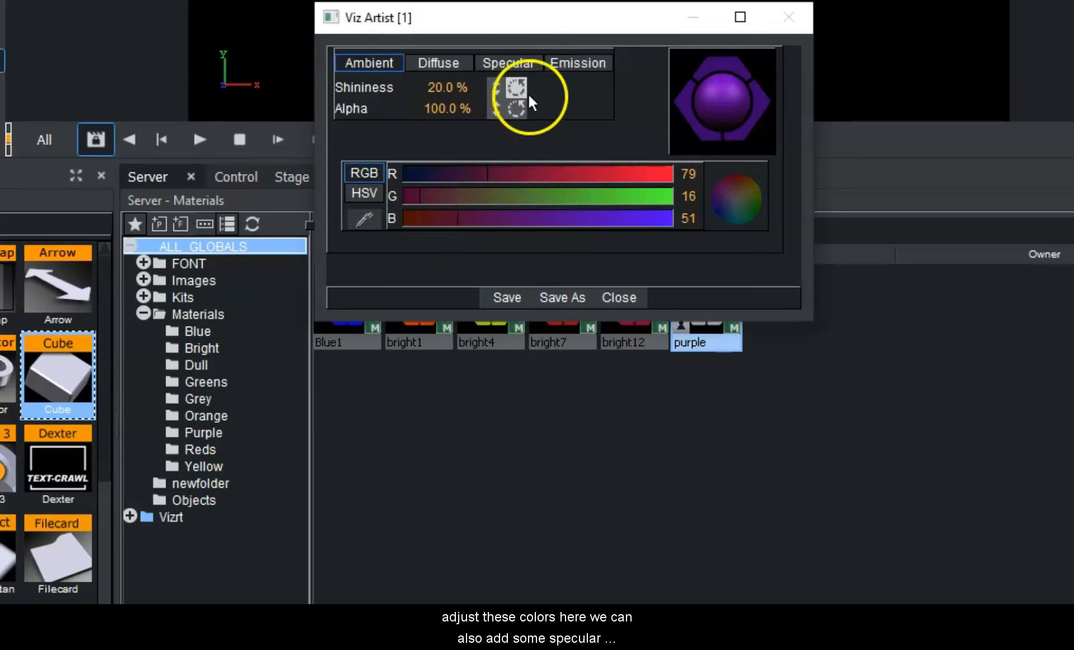
left_click(501, 65)
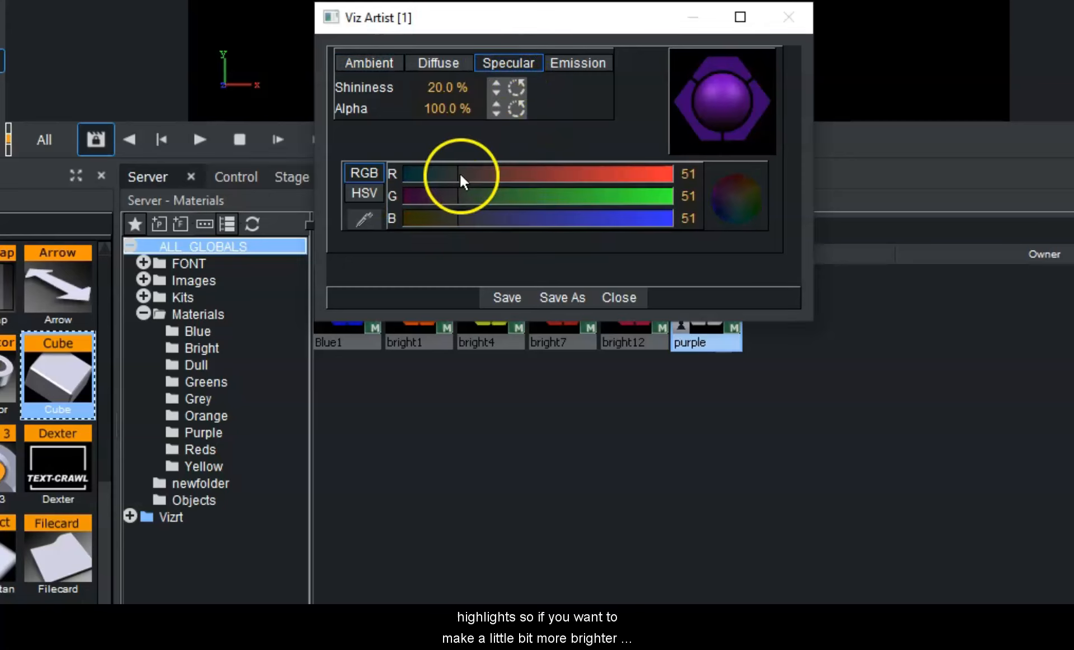
left_click_drag(461, 174, 554, 173)
left_click_drag(451, 199, 508, 201)
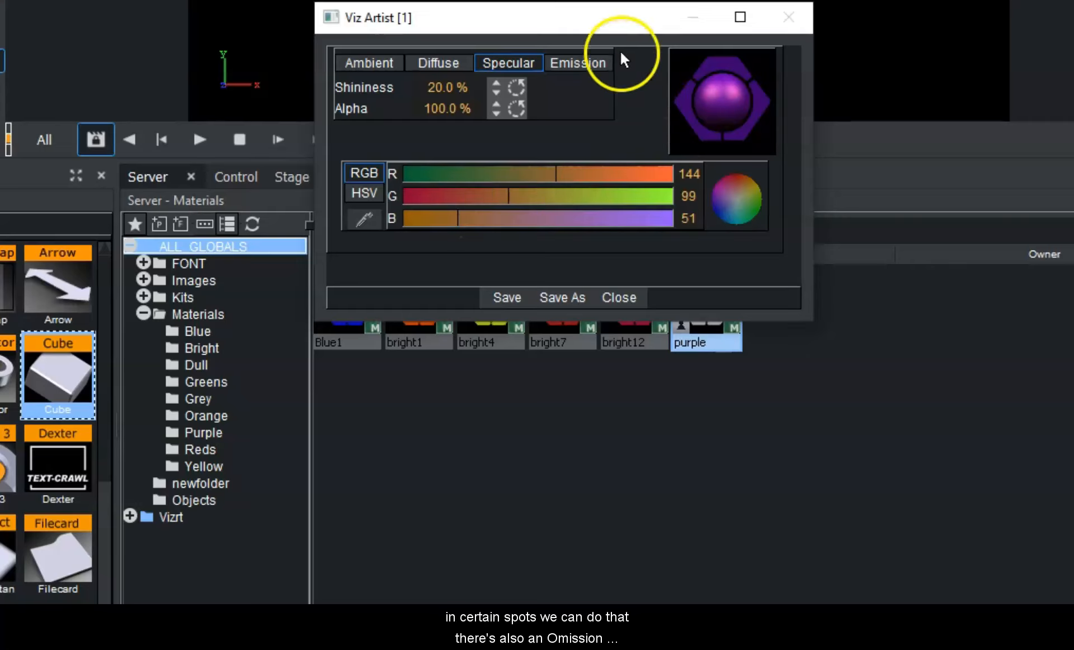
Set the purple material's emission red to 27 and try adjusting its alpha
left_click(583, 64)
left_click_drag(489, 173, 431, 174)
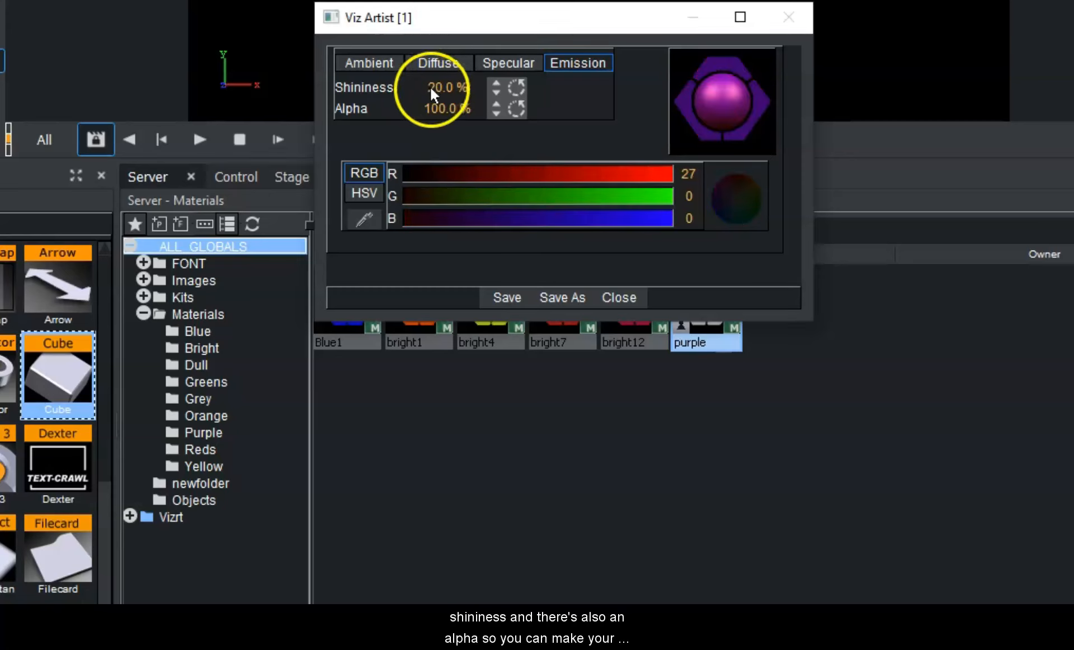
left_click_drag(451, 110, 610, 120)
left_click(491, 109)
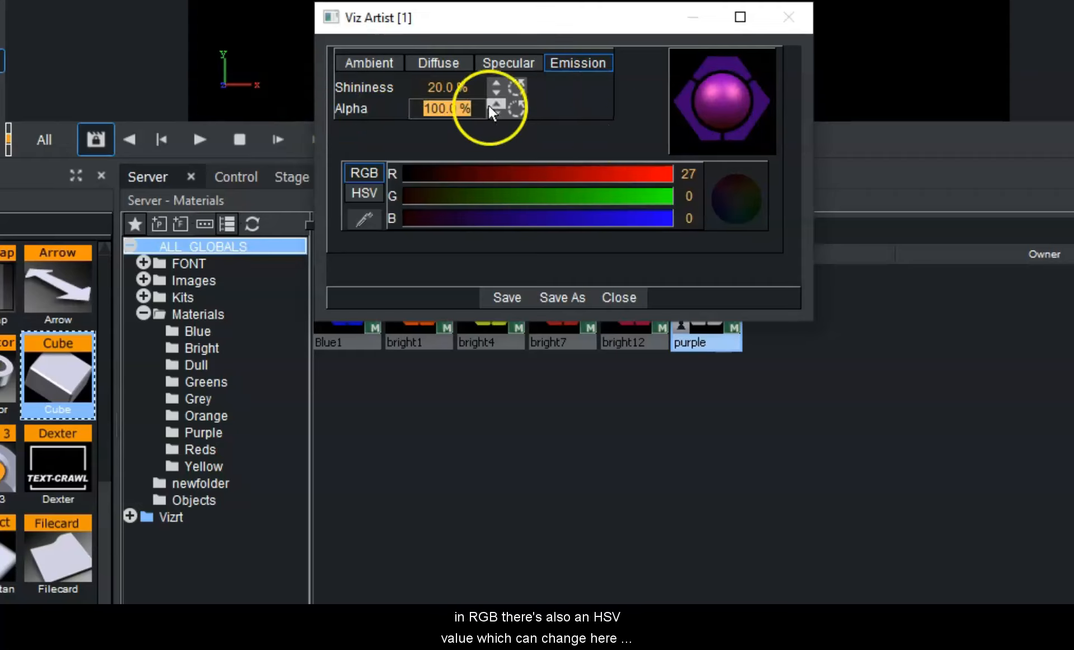
In HSV mode, sample the orange of the Arrow plugin's label as the emission color and set its hue to 268
left_click(364, 192)
left_click_drag(481, 215, 431, 219)
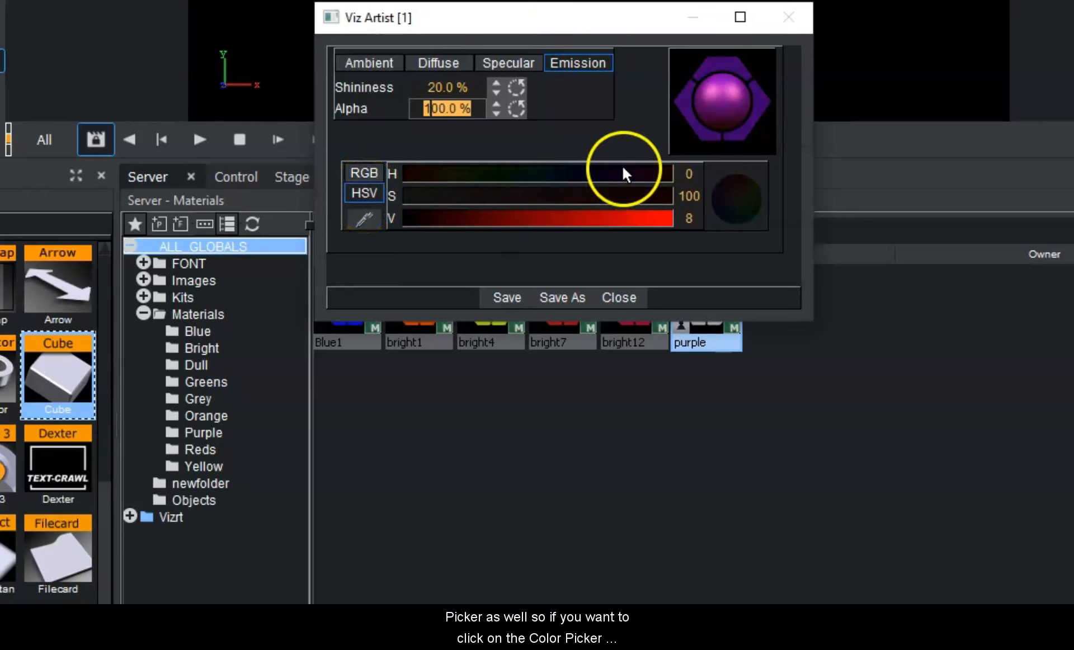
left_click(363, 222)
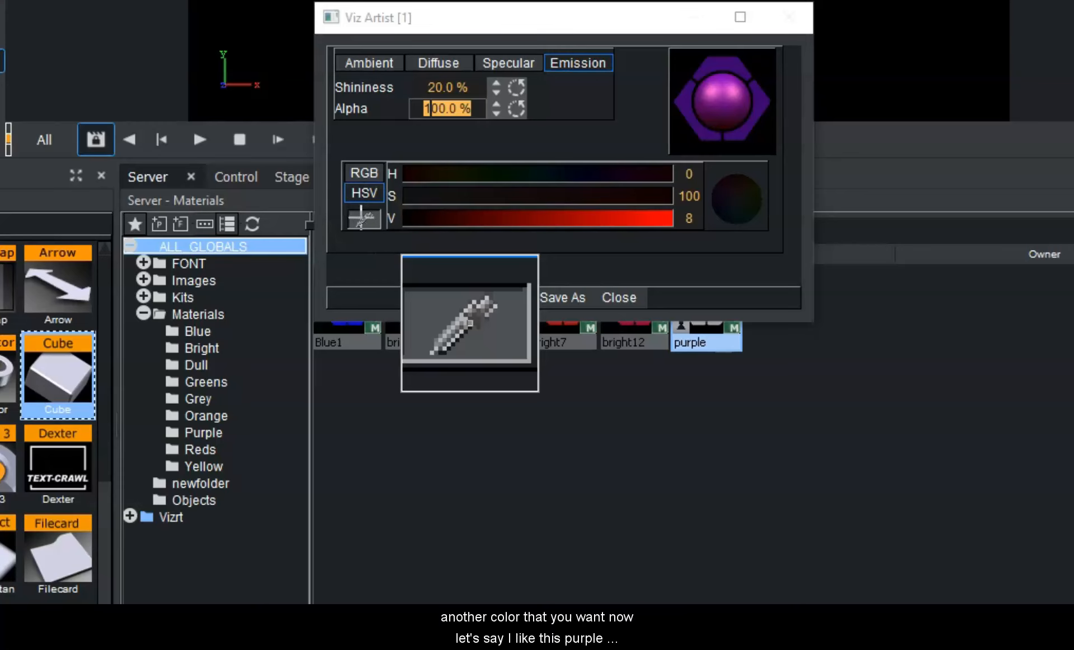
left_click(81, 250)
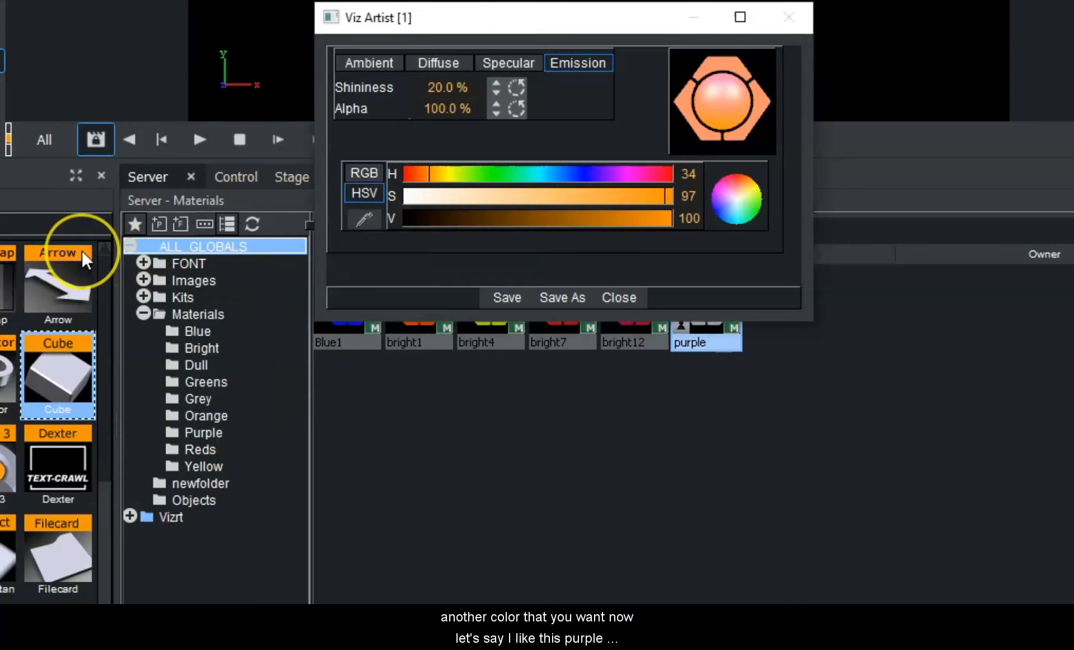
left_click(603, 173)
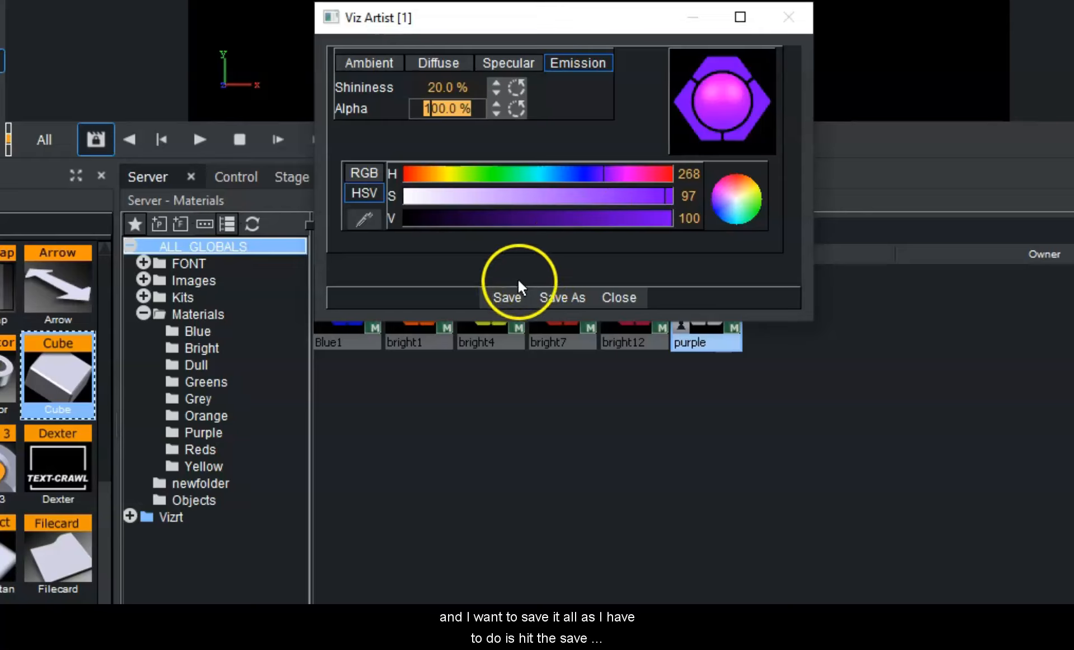
Save the purple material under its existing name and close the material editor
left_click(575, 299)
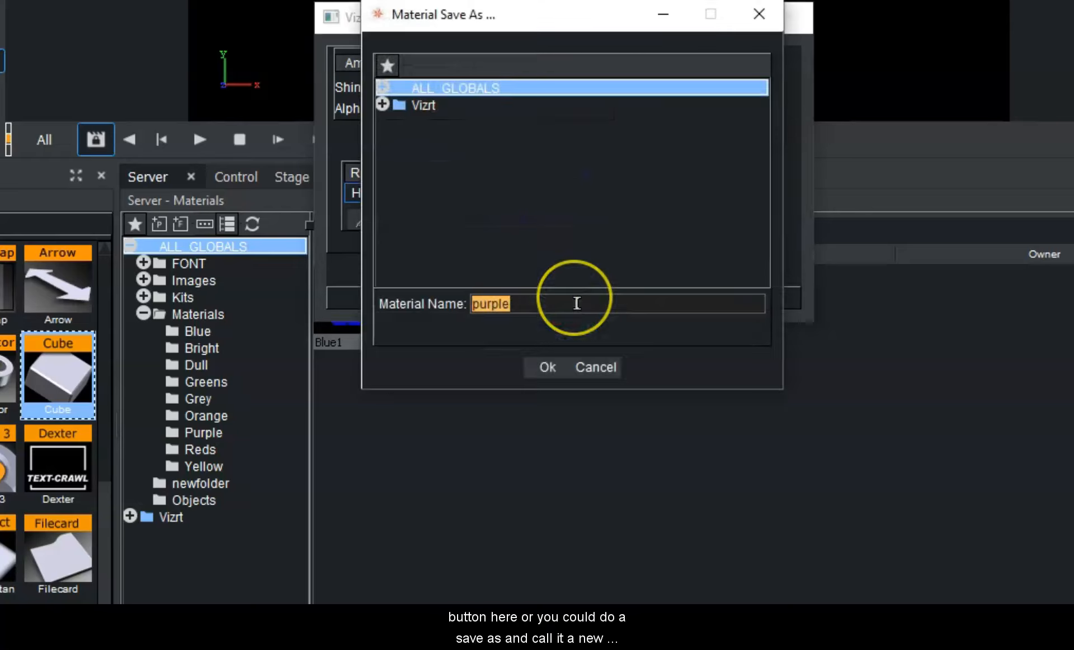
left_click(600, 368)
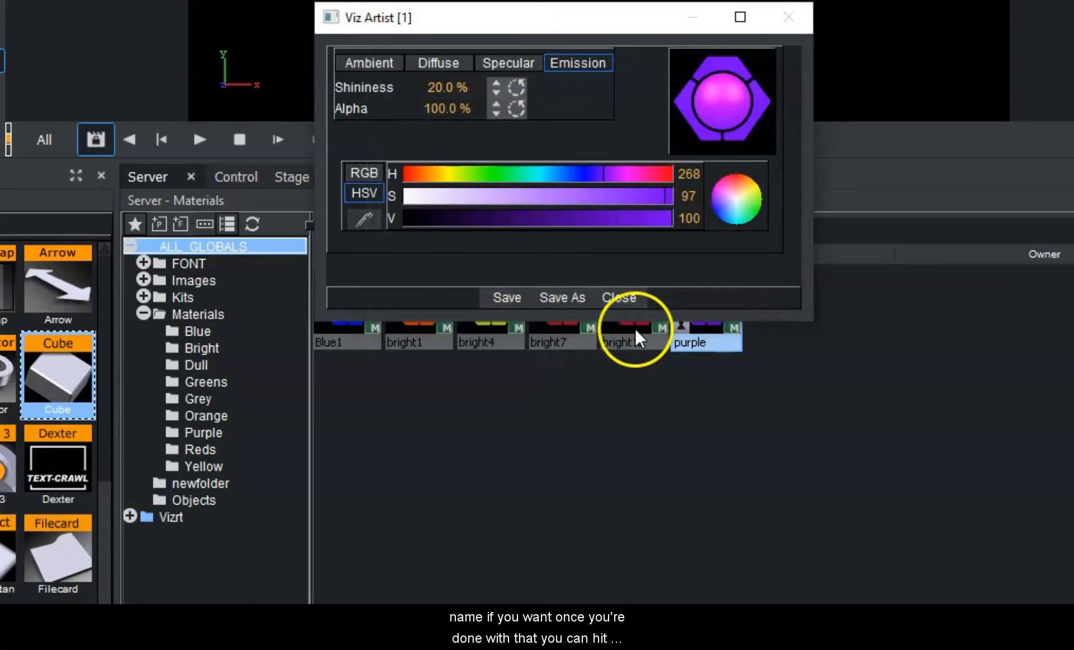
left_click(620, 299)
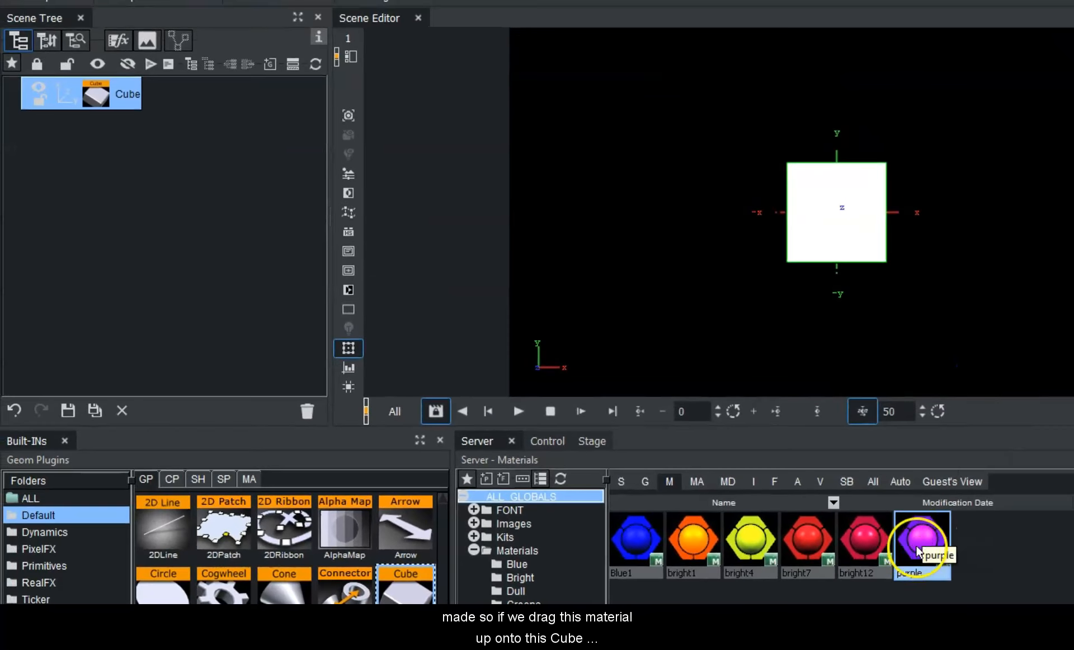
Apply the new purple material to the Cube container in the scene tree
left_click_drag(900, 506, 42, 80)
left_click_drag(95, 120, 104, 97)
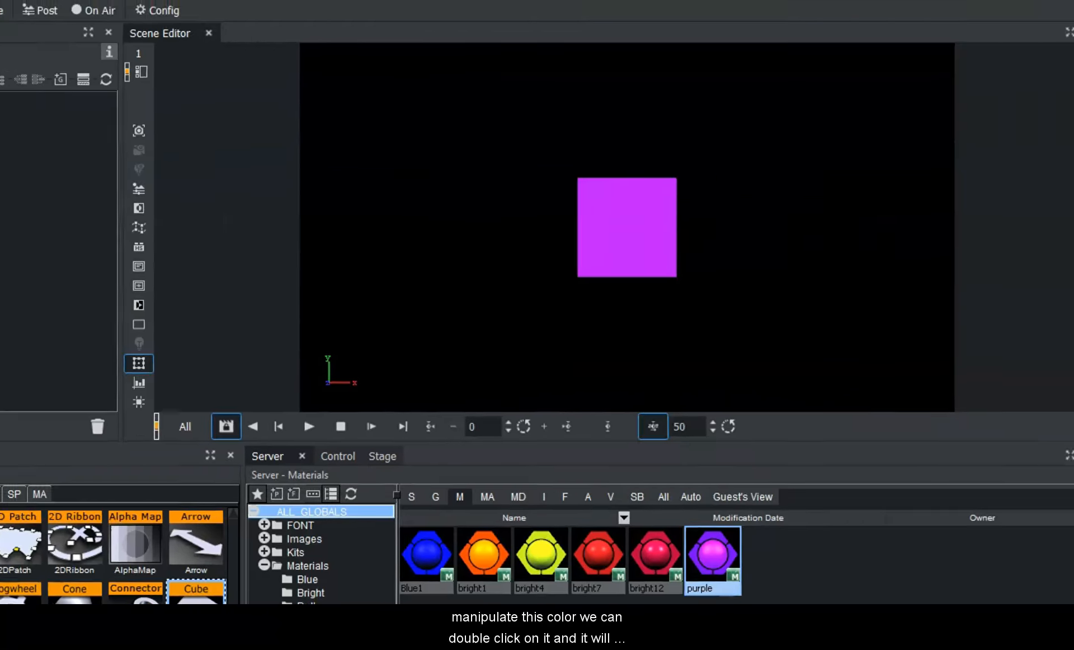
Open the Cube container's material settings and brighten its ambient color to a vivid pink
double_click(124, 94)
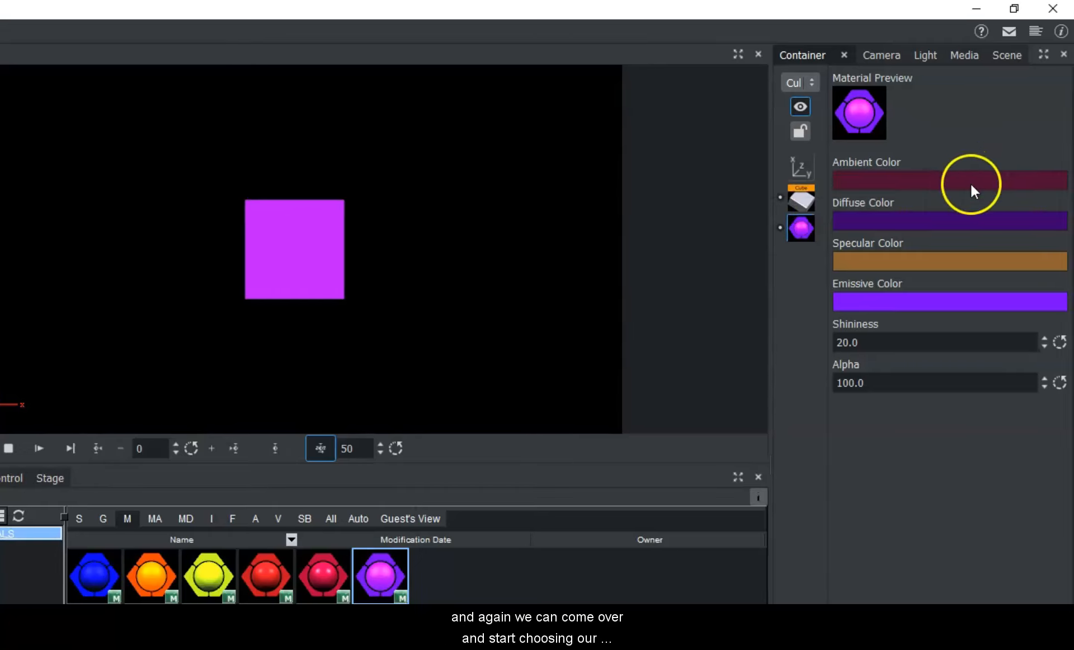
left_click(856, 182)
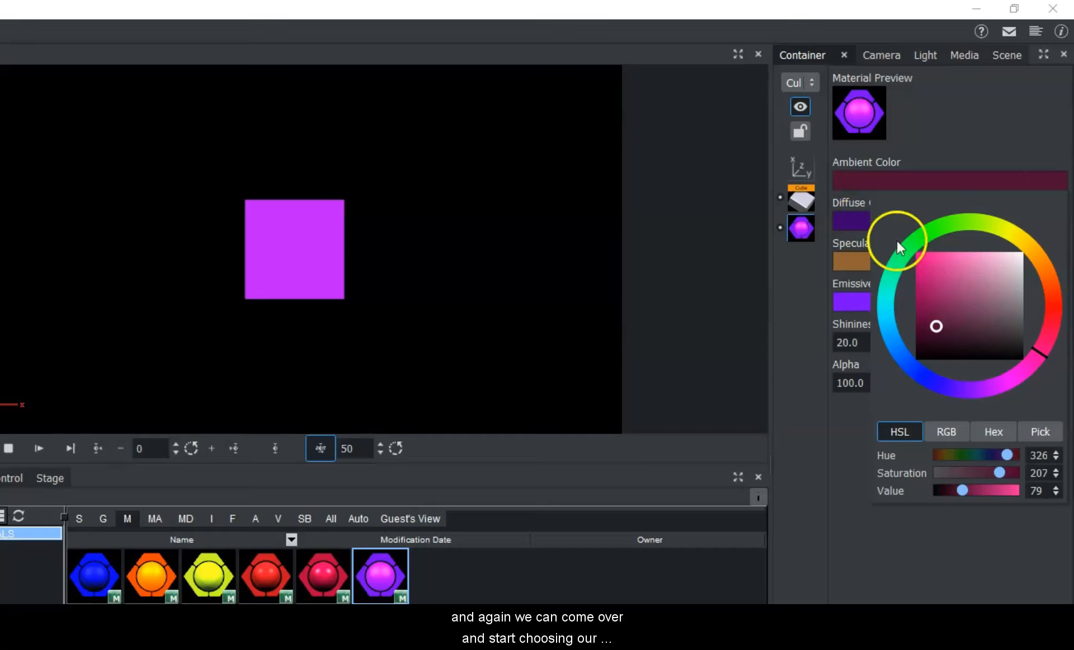
left_click(940, 263)
Change the cube material's specular color to a dark green using the HSL values, with a value of 74
left_click(851, 221)
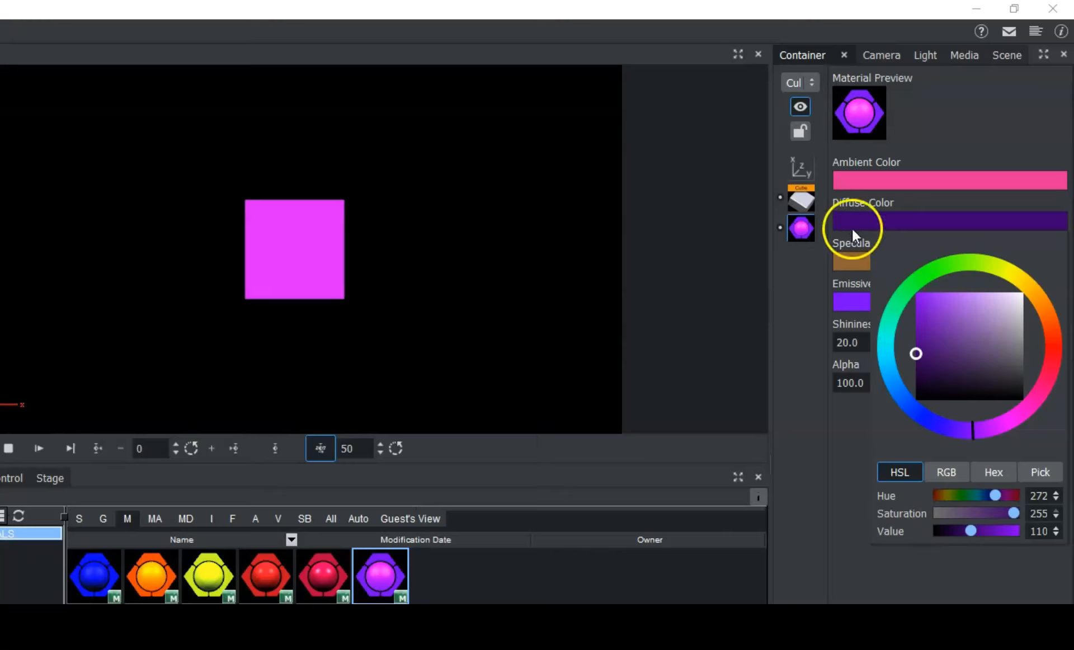
left_click(851, 260)
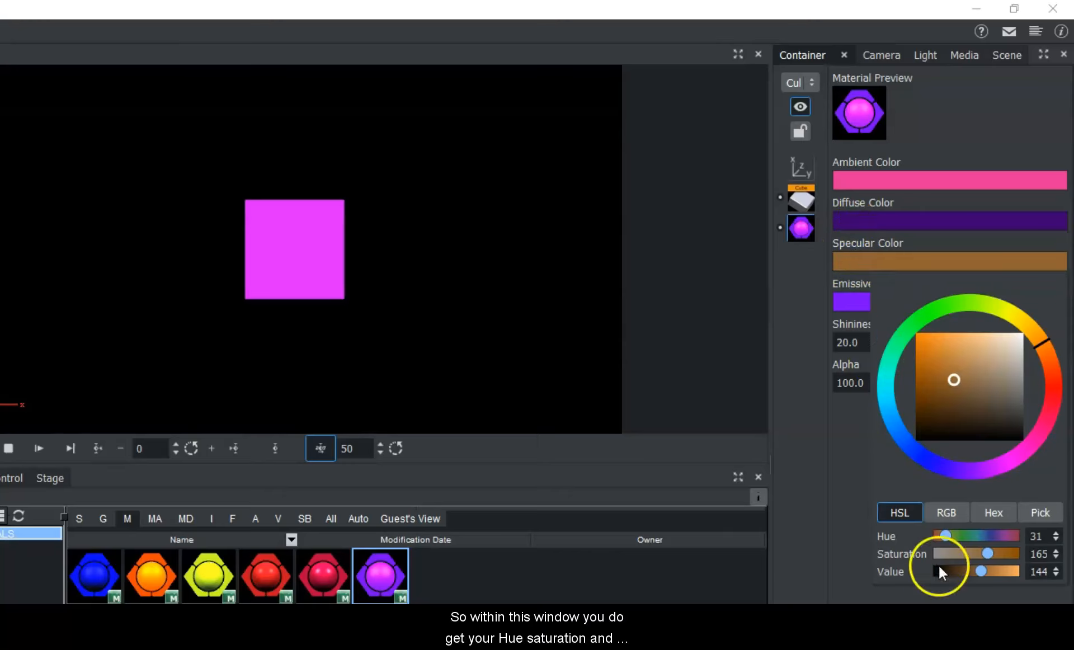
left_click_drag(950, 538, 961, 567)
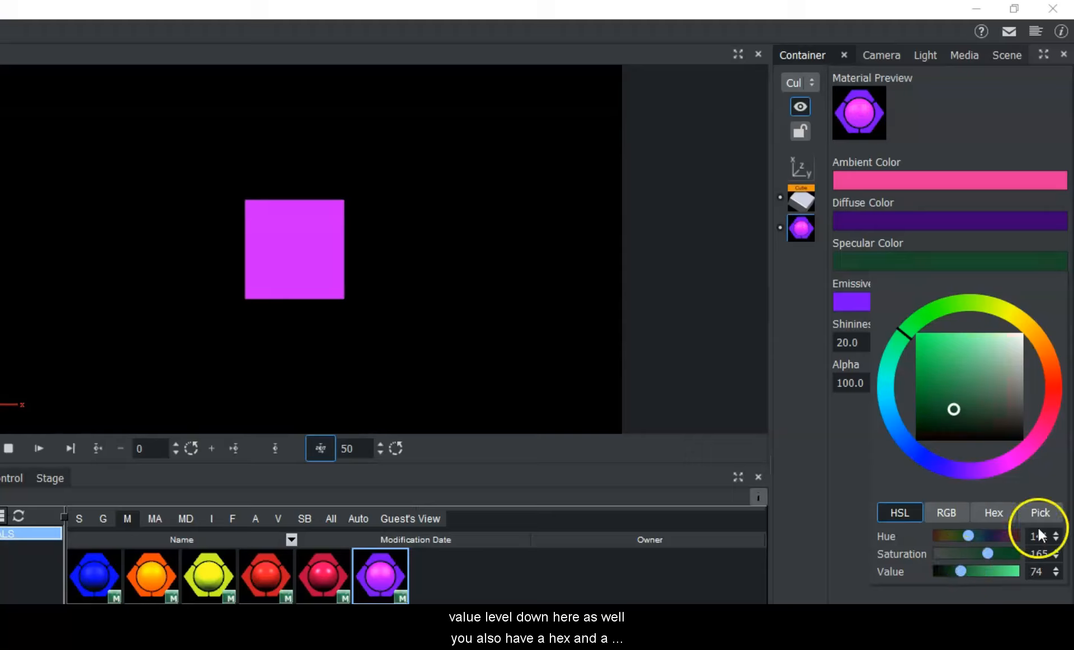
With hex values shown, try a dark red specular color (#830d0d) and change it to bright green #32dd26
left_click(1000, 514)
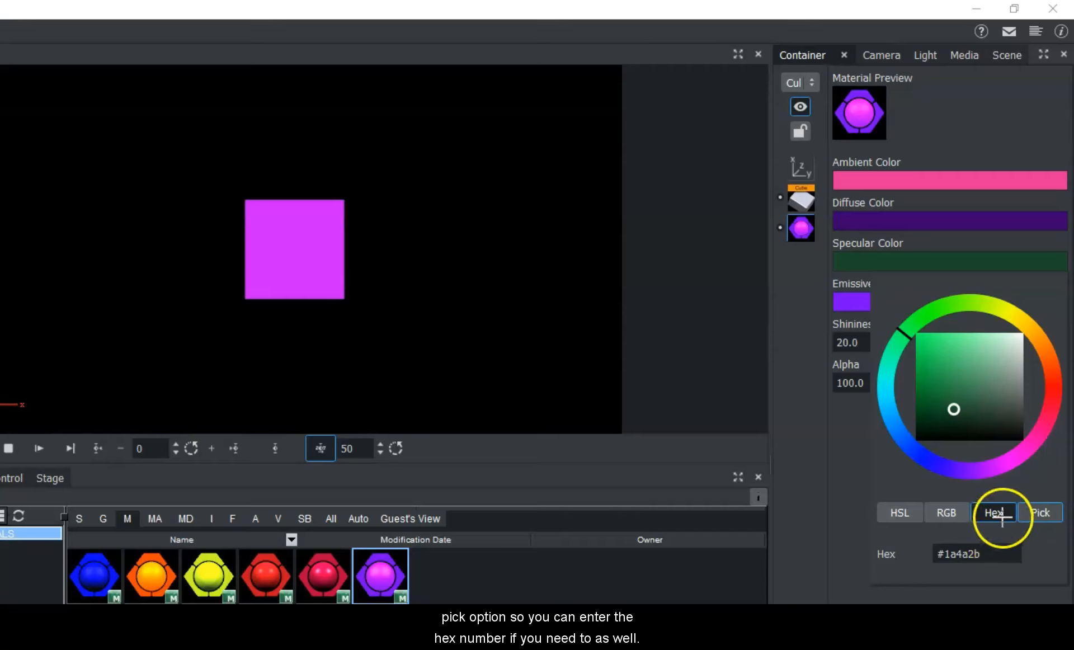
left_click(1042, 513)
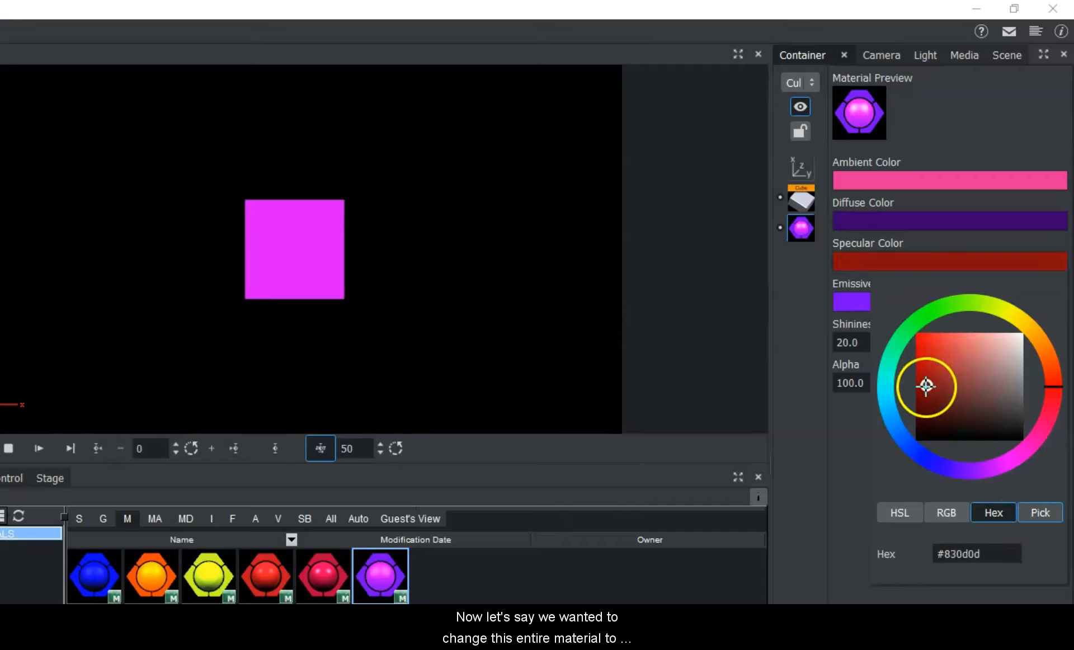
left_click(933, 338)
left_click(933, 315)
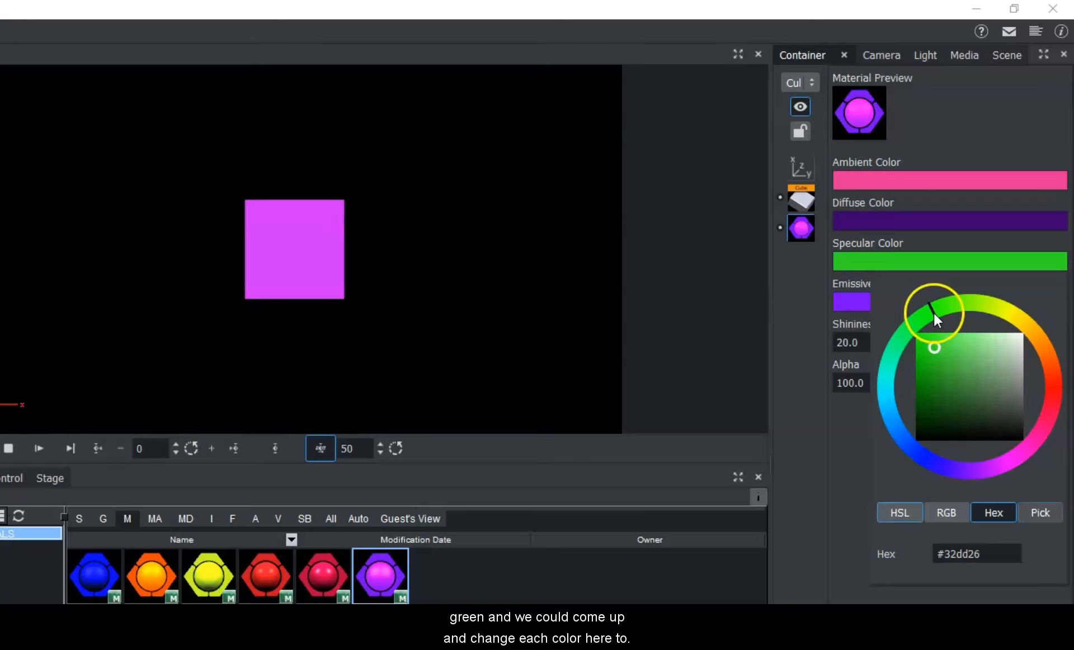
Change the cube material's diffuse color to dark green and its ambient color to bright green
left_click(908, 215)
left_click(914, 283)
left_click(910, 186)
left_click(910, 180)
left_click(929, 238)
Change the cube material's emissive color to green
left_click(847, 302)
left_click(847, 301)
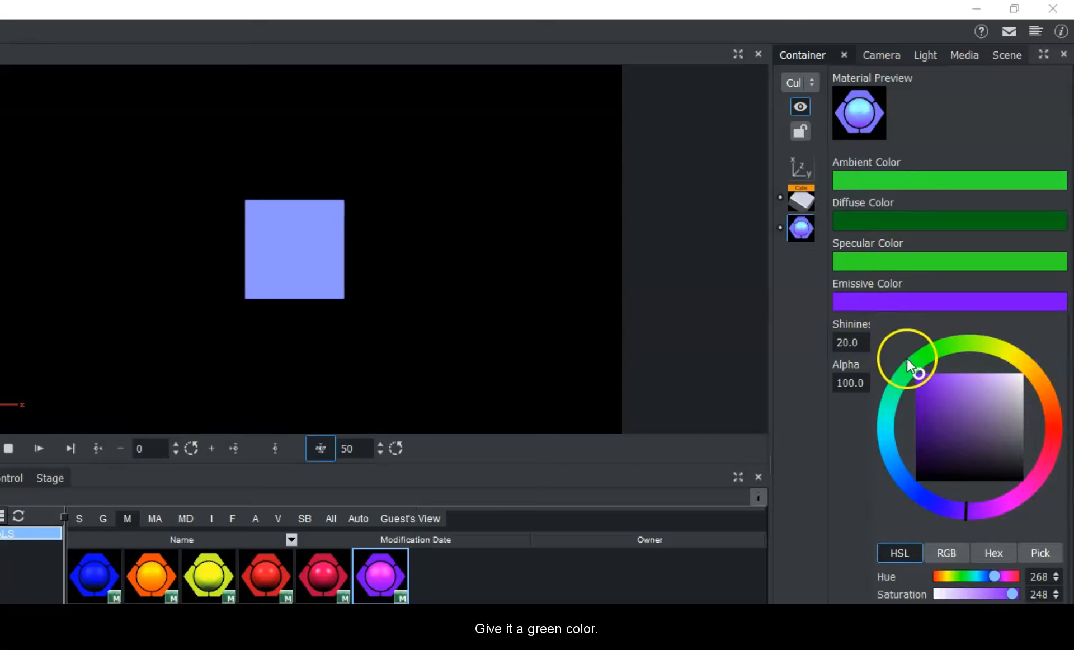
left_click(929, 356)
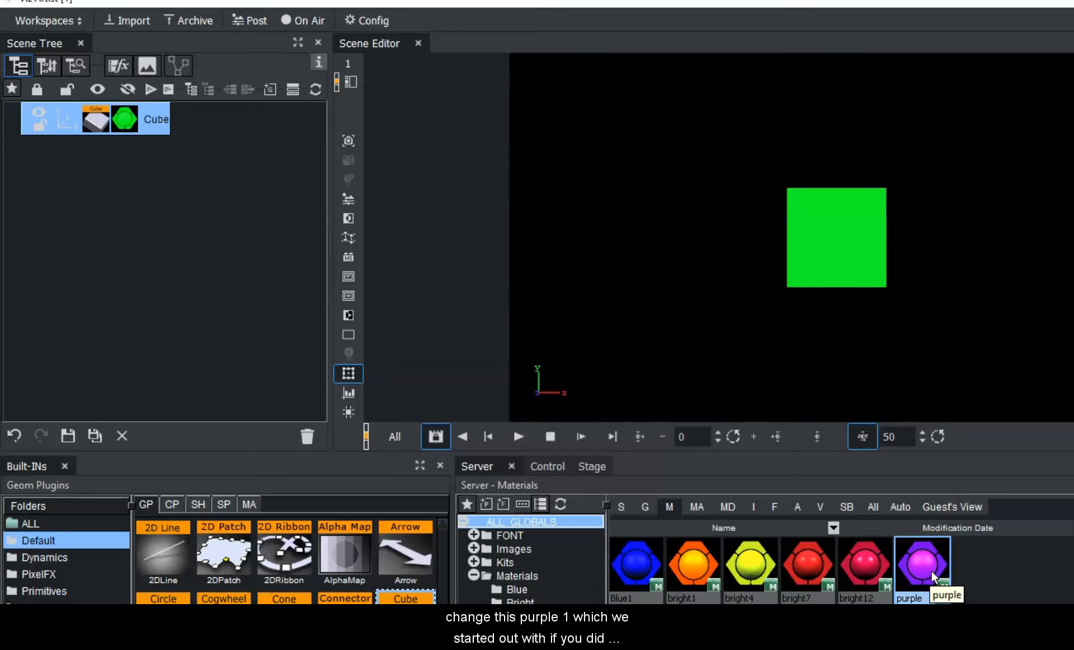
Save the Cube container's edited material to the server materials under the name green
left_click_drag(124, 122, 988, 541)
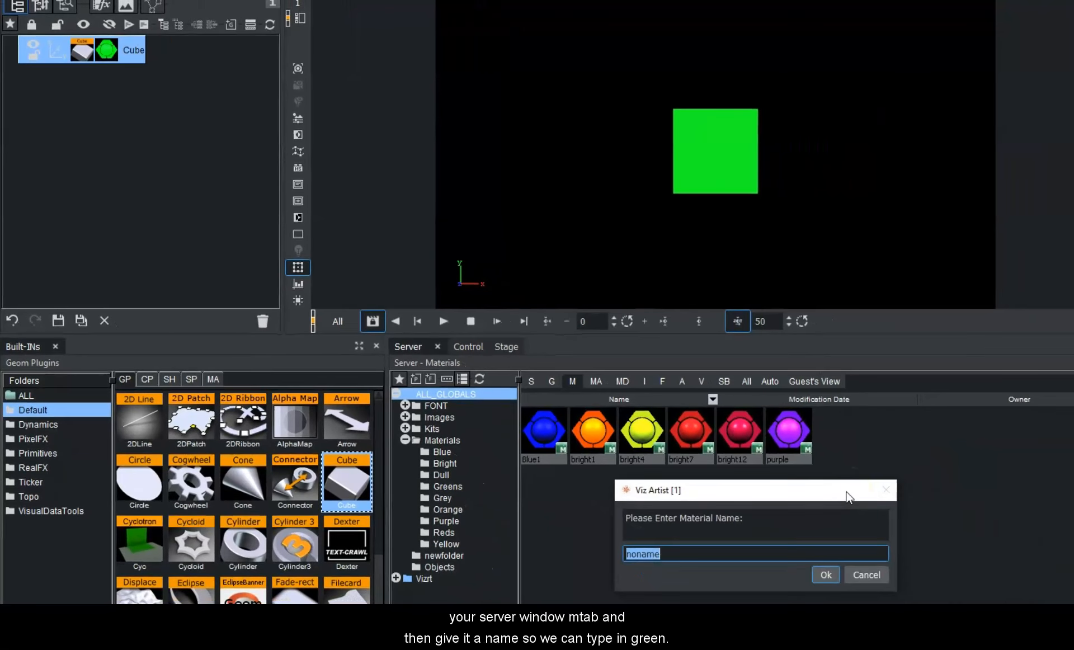
type("green")
key("Return")
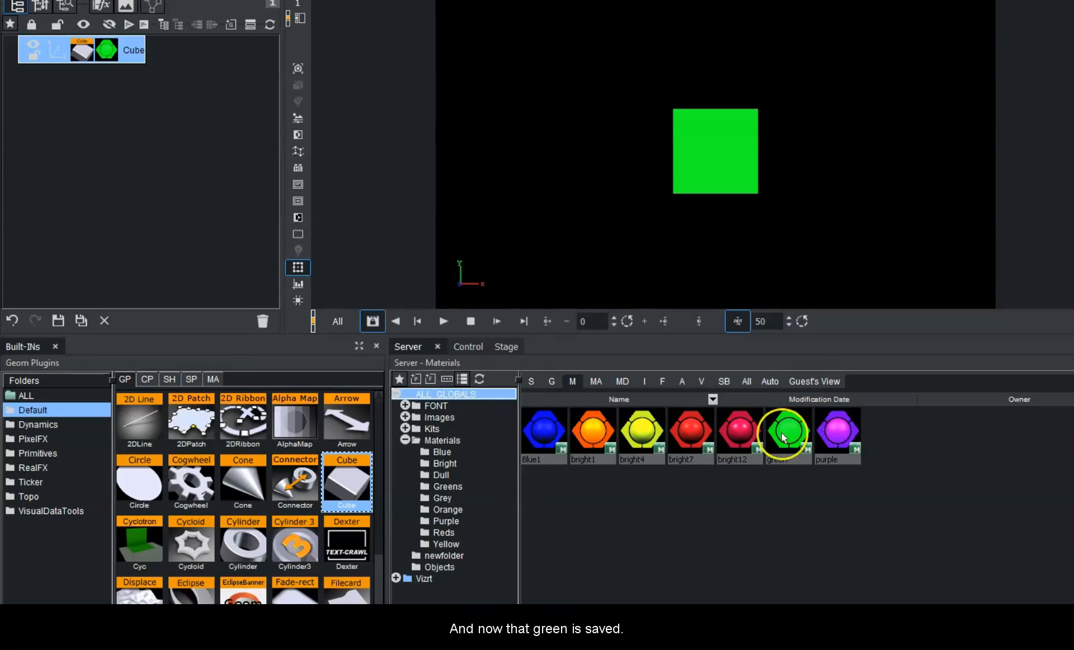
Apply the bright12 material from the server to the Cube container in the scene tree
left_click_drag(740, 430, 118, 47)
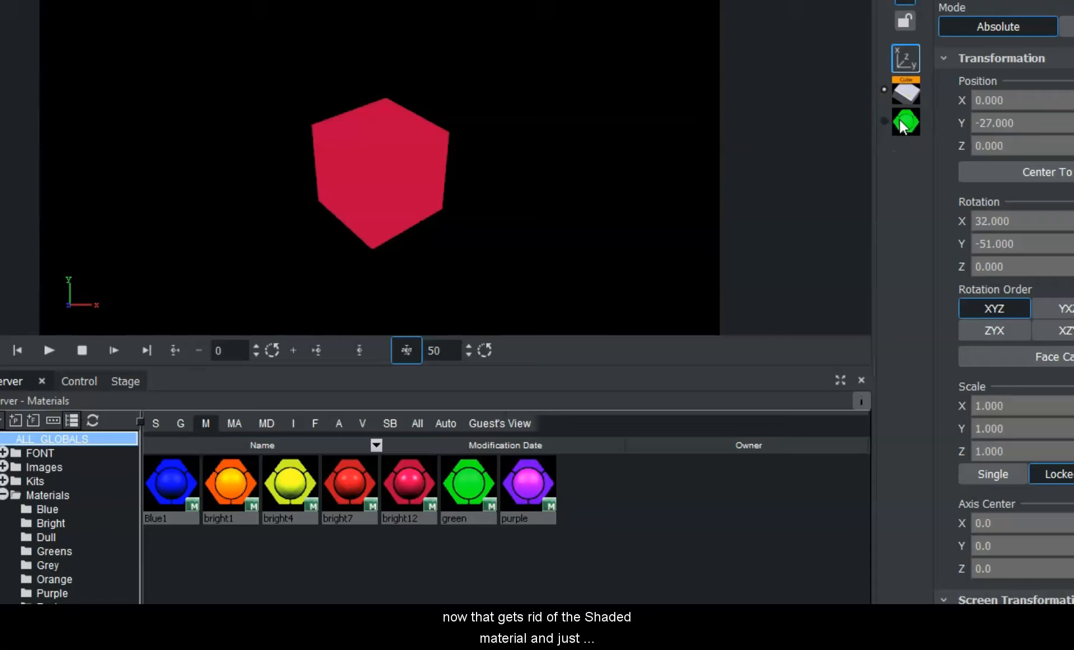
Duplicate the purple material in ALL_GLOBALS, accepting the suggested name purple(1)
left_click(599, 597)
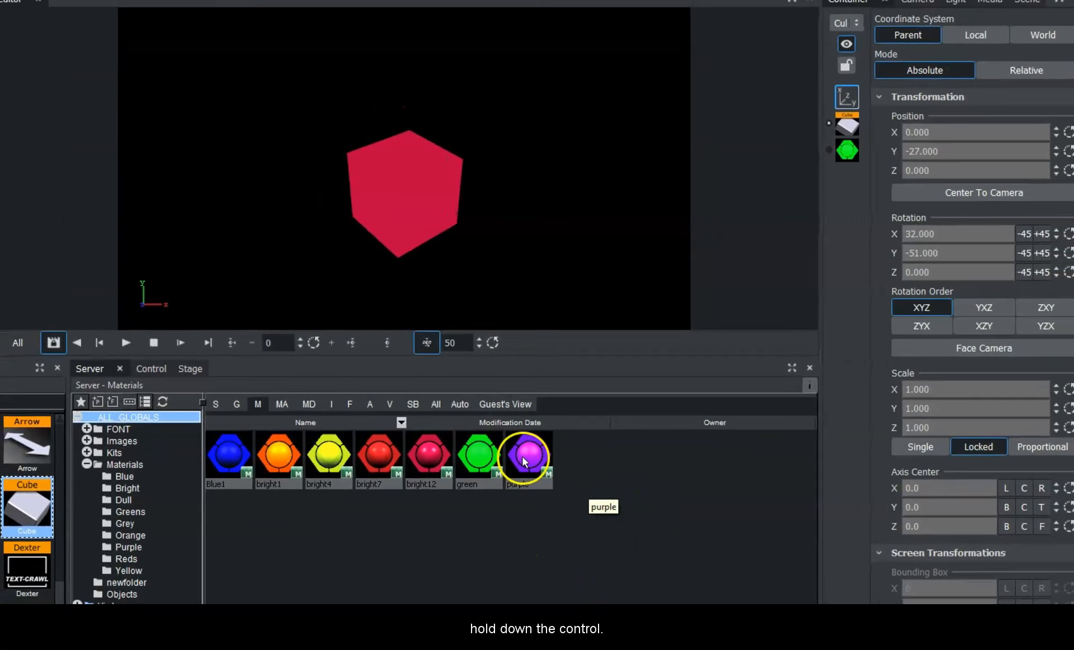
left_click_drag(525, 462, 483, 558, "ctrl")
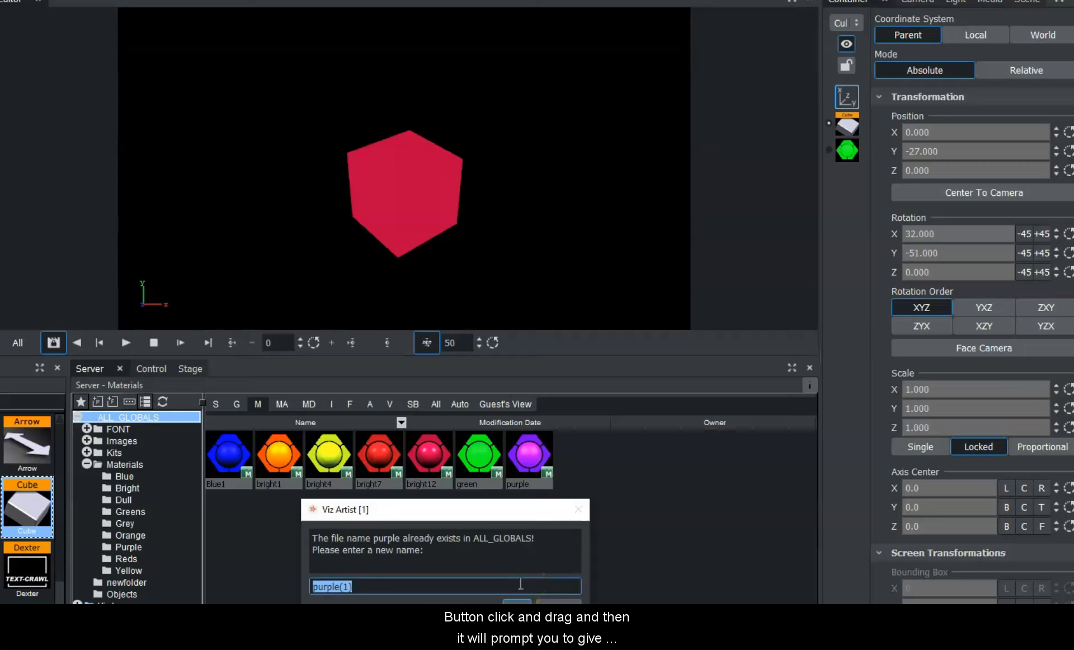
left_click(514, 601)
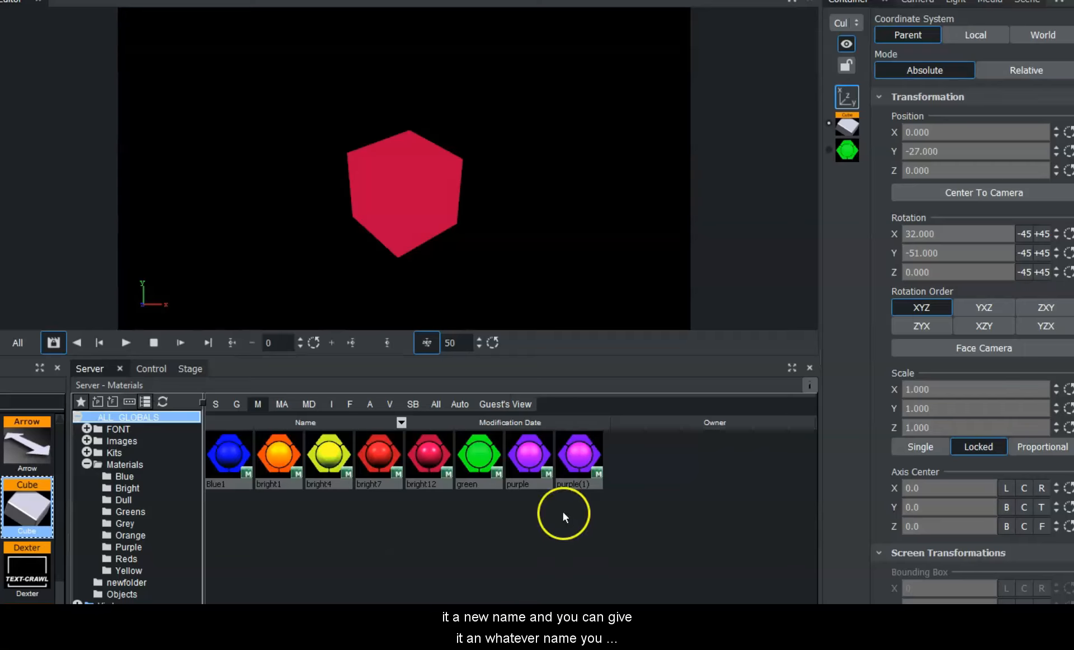